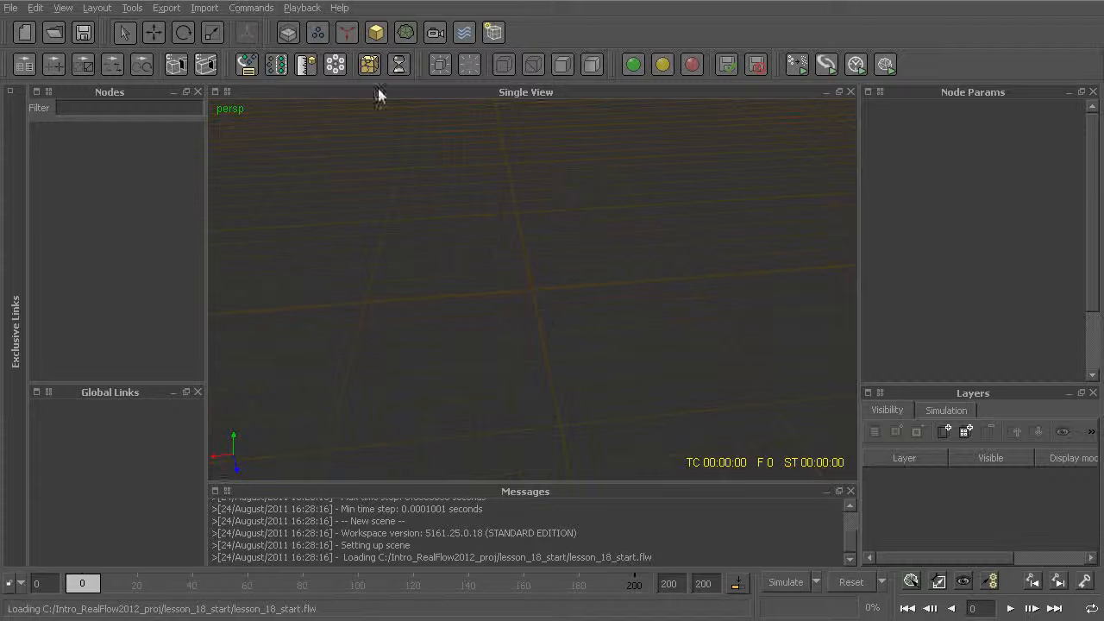
left_click(317, 38)
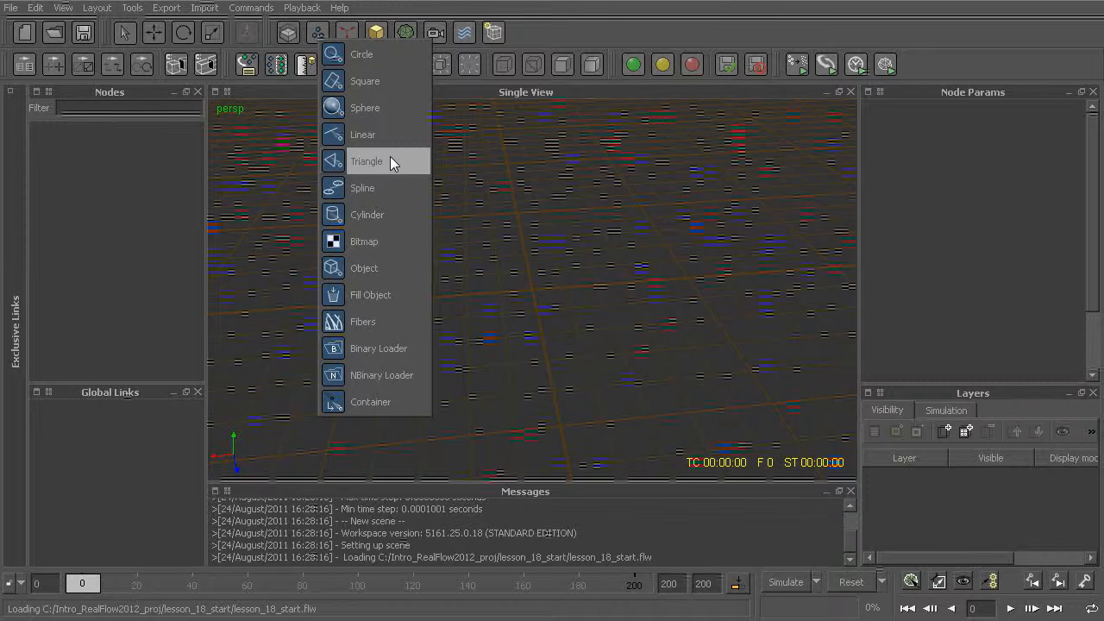
left_click(469, 37)
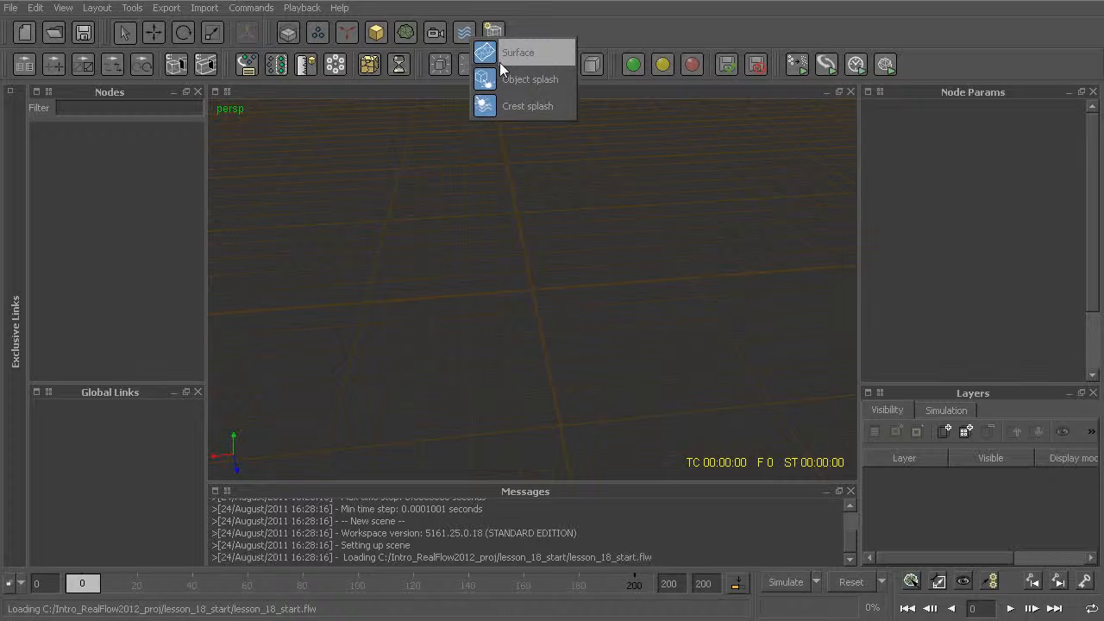
left_click(321, 35)
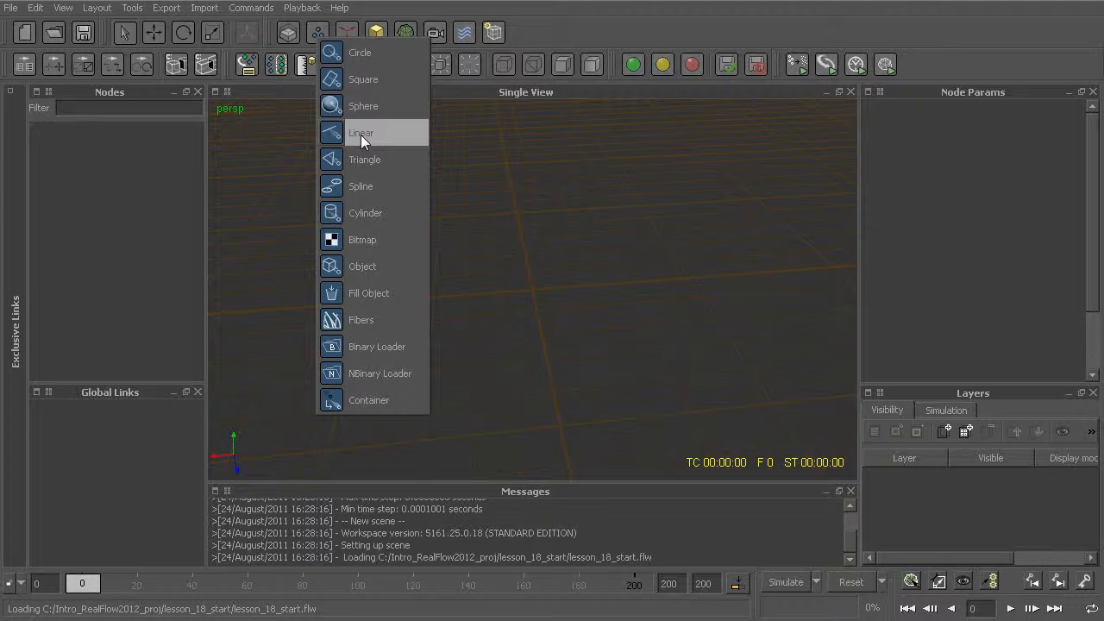
left_click(467, 33)
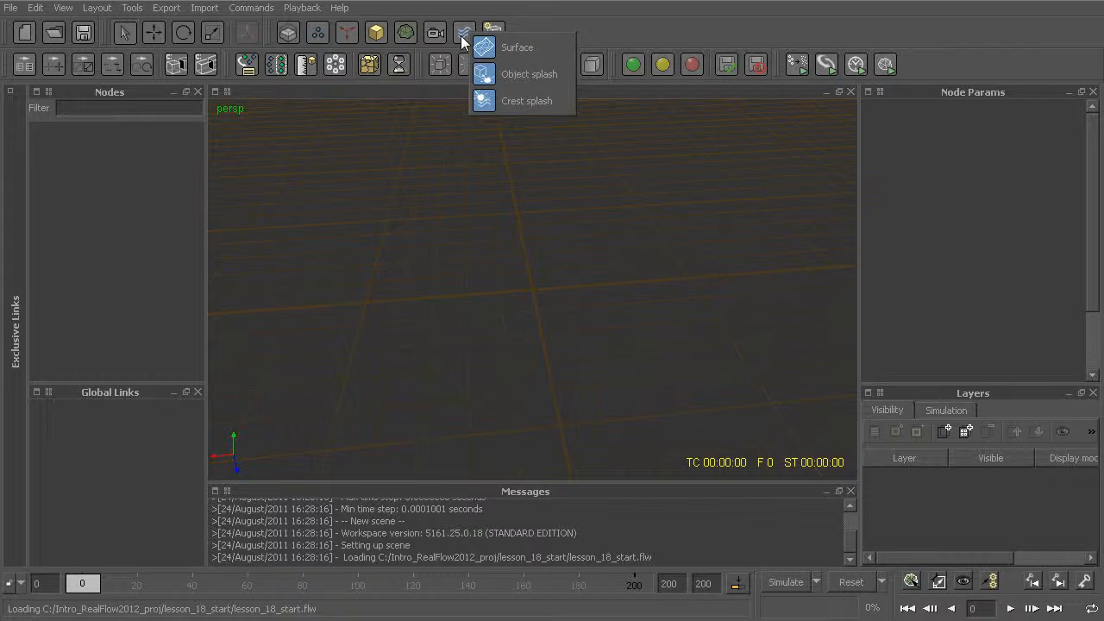
left_click(386, 173)
Add a grid fluid domain to the scene and frame it in the perspective view.
left_click(287, 35)
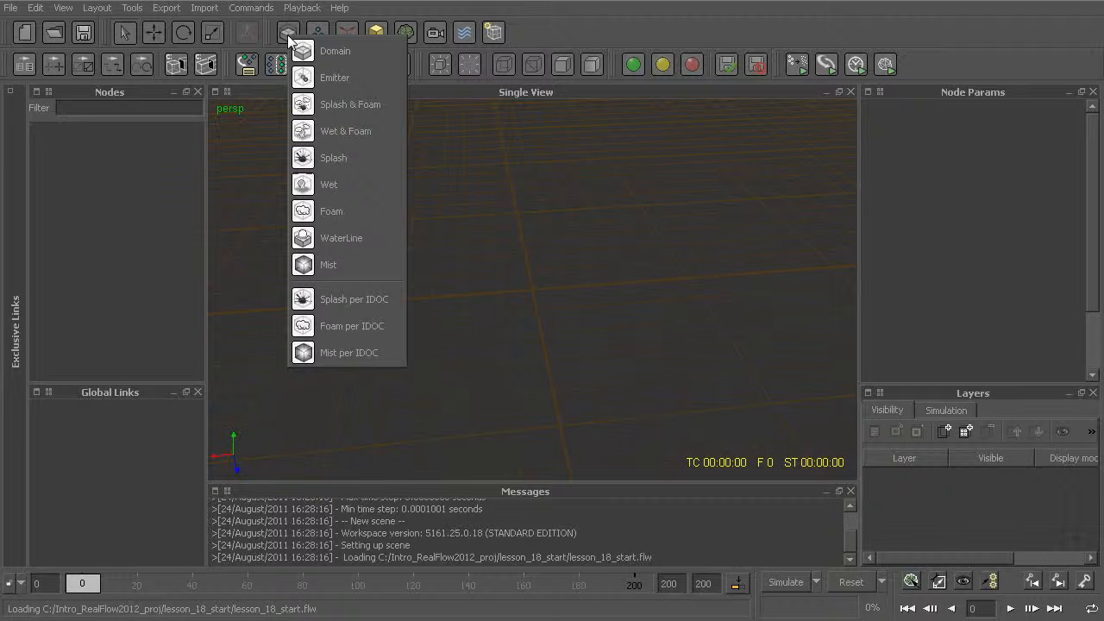
left_click(341, 53)
left_click_drag(501, 229, 584, 264, "alt")
right_click_drag(585, 264, 588, 320, "alt")
left_click_drag(588, 320, 606, 286, "alt")
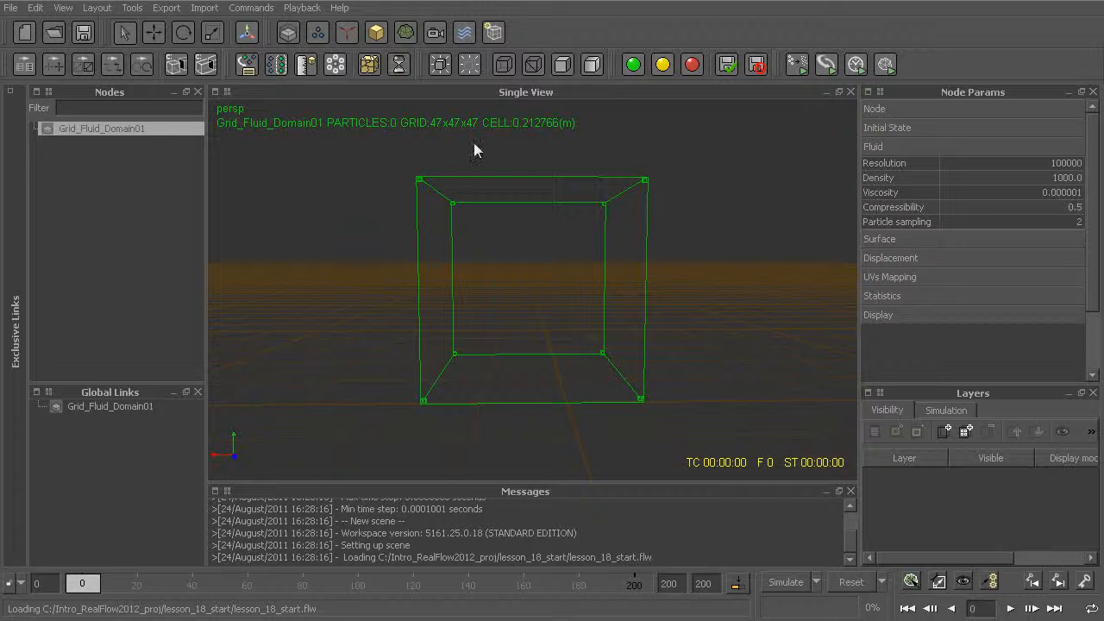
left_click_drag(740, 194, 402, 213, "alt")
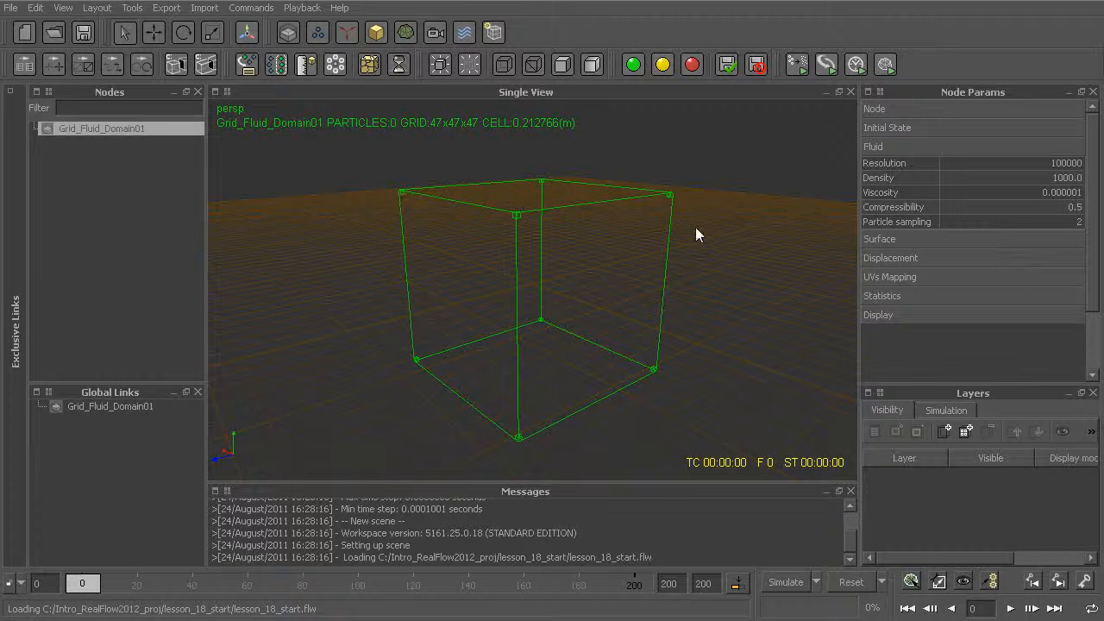
left_click_drag(435, 362, 496, 291, "alt")
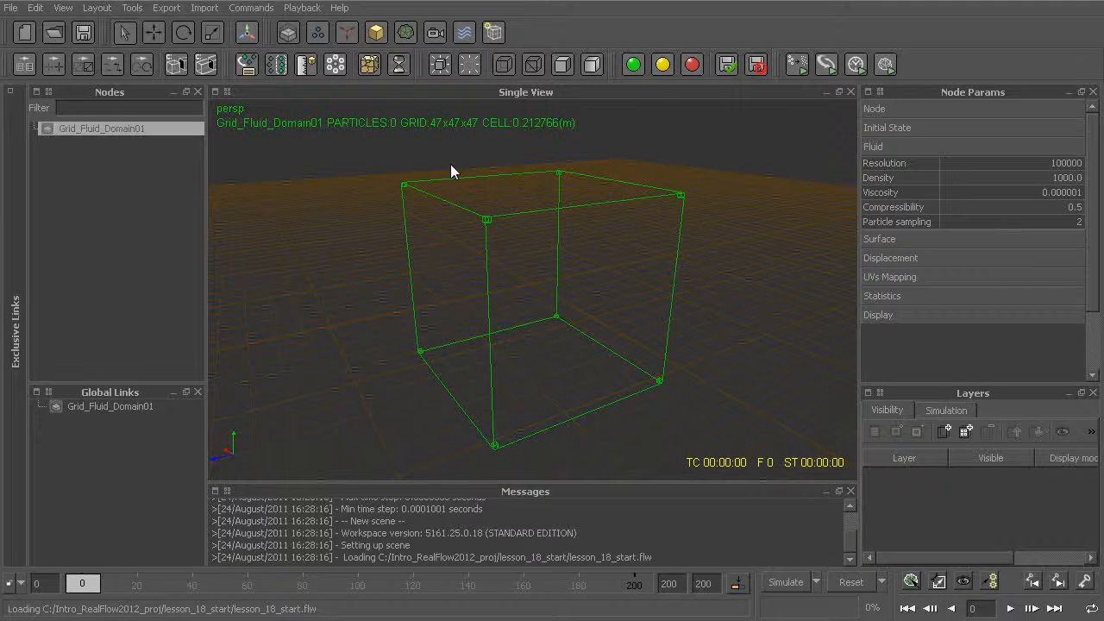
Add a cube inside the fluid domain and widen it to a scale of about 5.92 in X and 6.10 in Z.
left_click(375, 38)
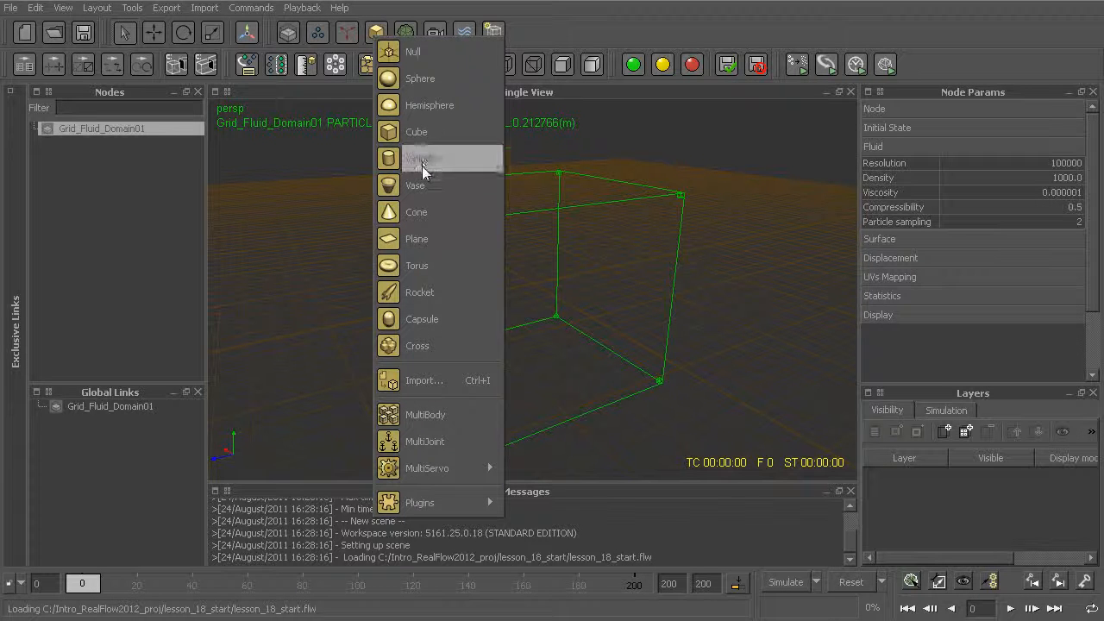
left_click(423, 132)
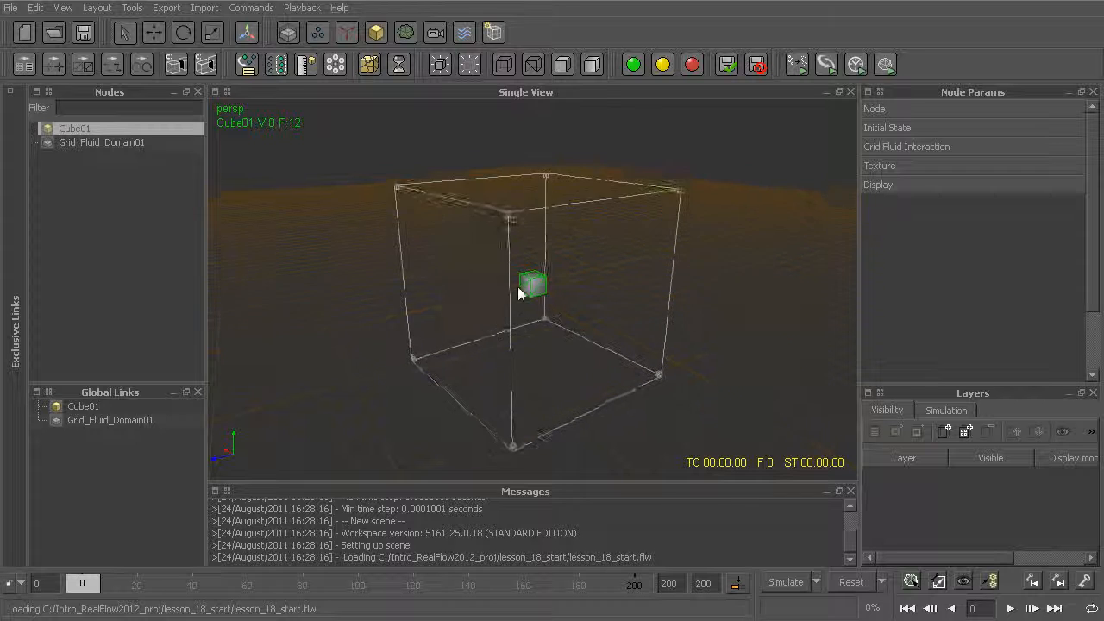
key("e")
key("r")
left_click_drag(497, 273, 380, 304)
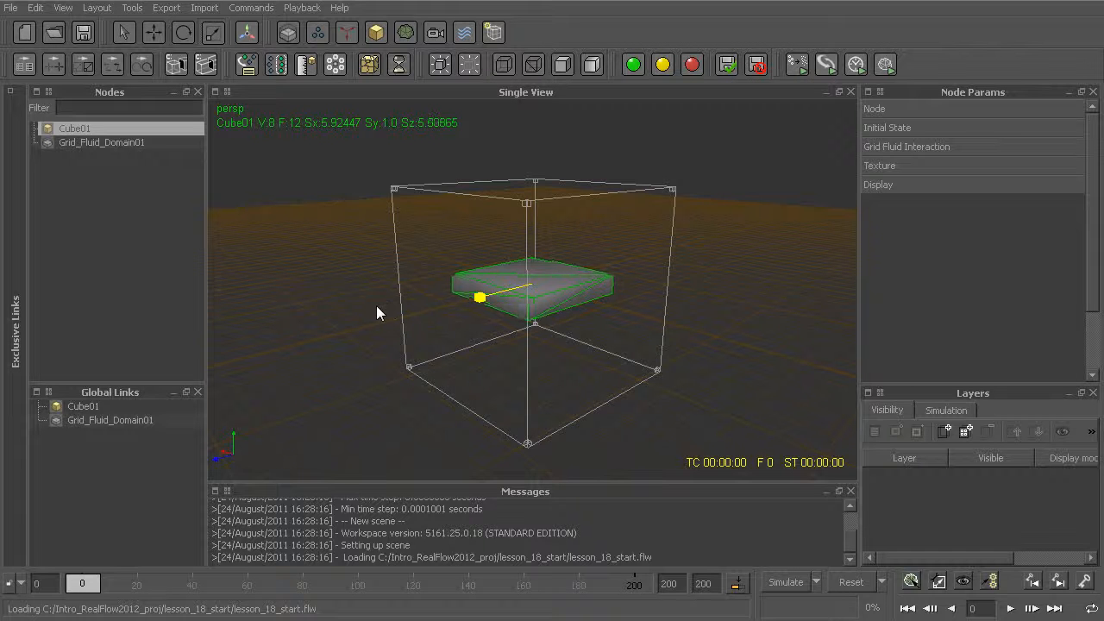
Scale the cube to about 2.65 in Y and lower it to about -3.61 in Y within the domain.
left_click_drag(531, 221, 525, 192)
key("w")
left_click_drag(547, 241, 597, 338, "alt")
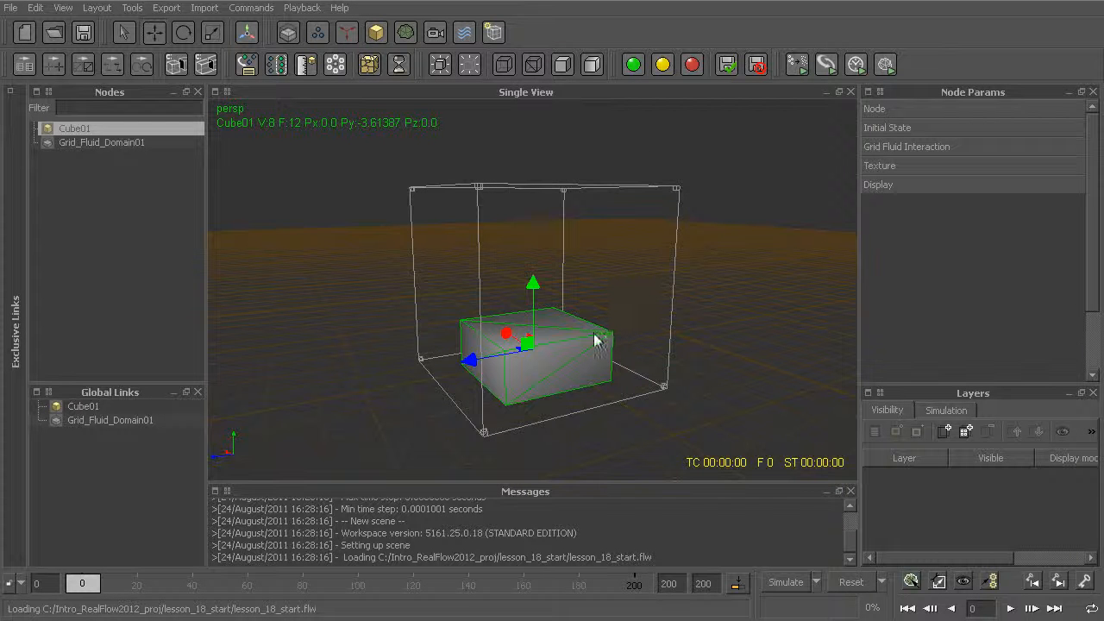
Add a grid fluid emitter that uses the cube as its emitting object.
left_click(287, 35)
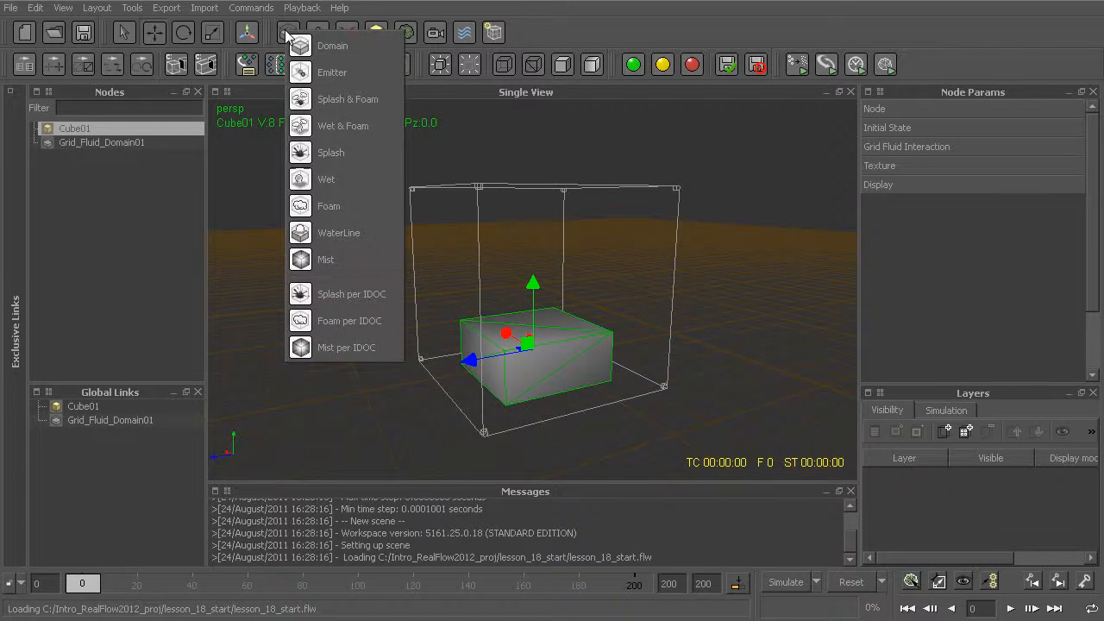
left_click(308, 76)
left_click_drag(448, 321, 458, 280, "alt")
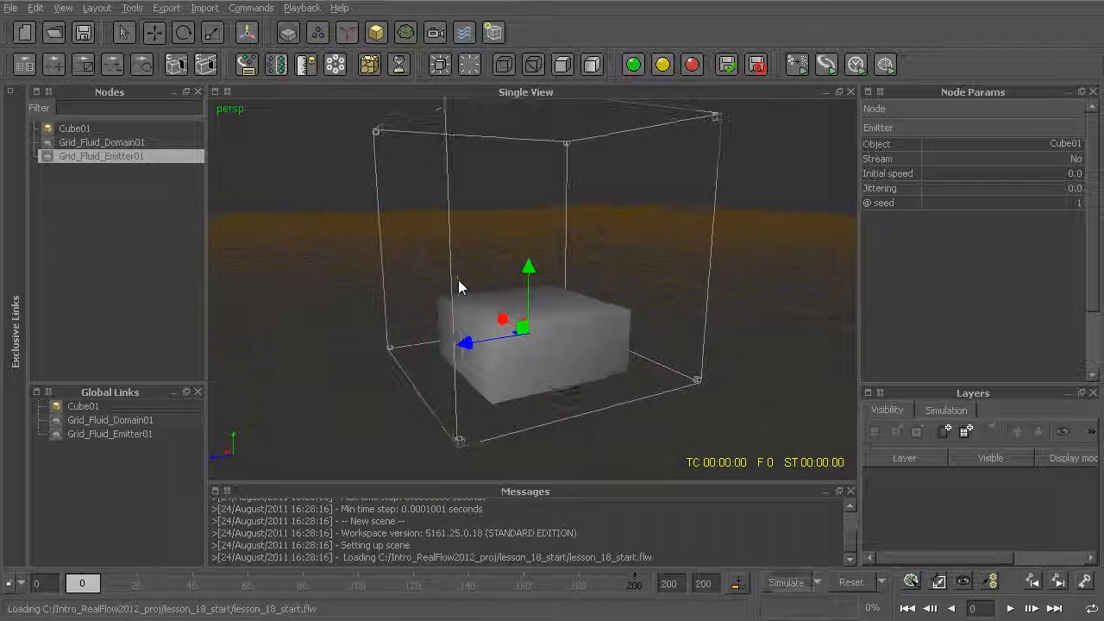
Run a test simulation of the fluid without gravity and reset it to frame 0.
key("ctrl+a")
left_click_drag(549, 363, 549, 387, "alt")
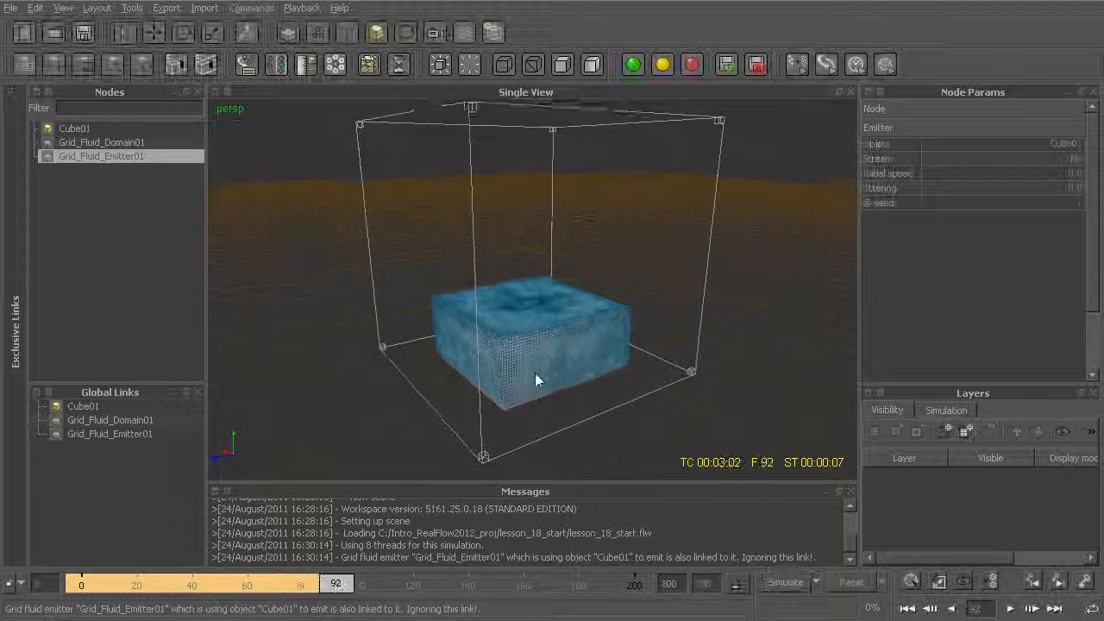
key("alt+r")
key("Return")
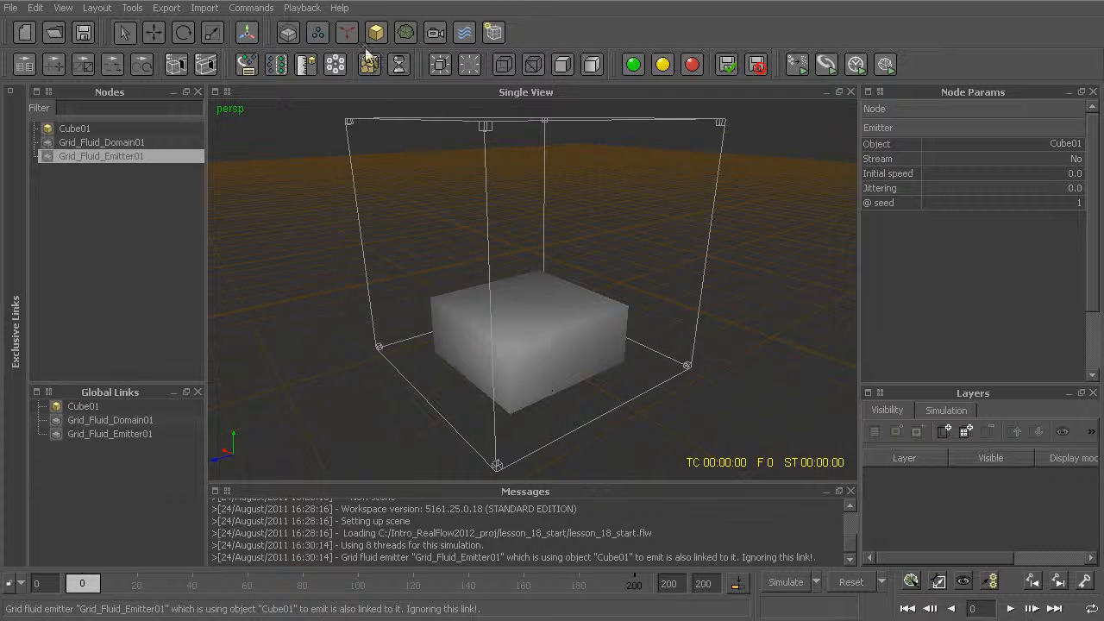
Add a Gravity daemon to the scene and start the fluid simulation.
left_click(373, 65)
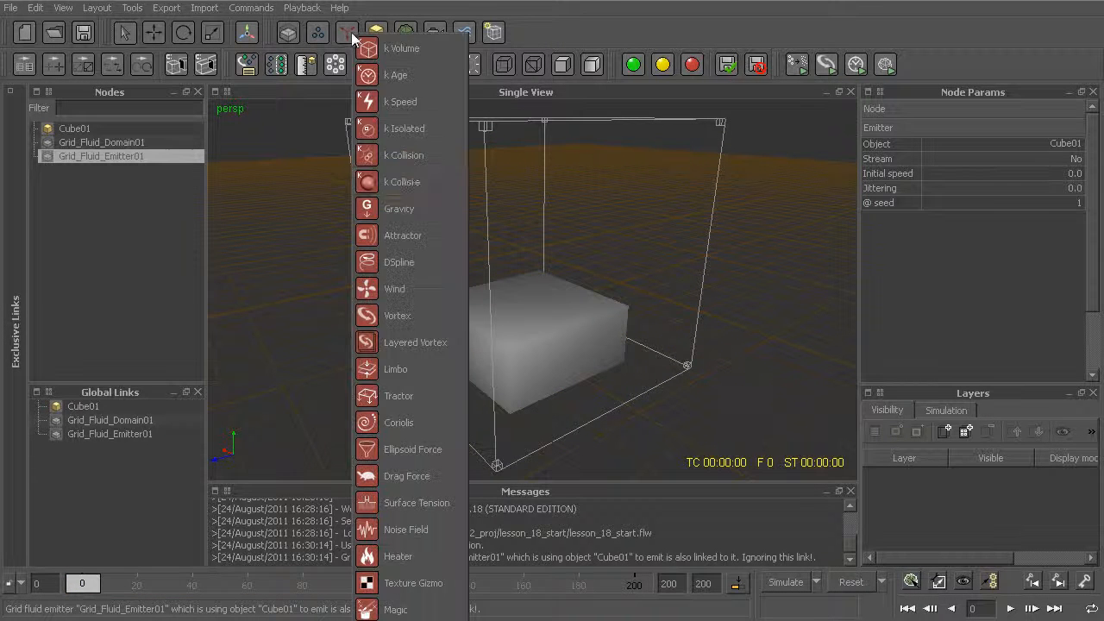
left_click(427, 210)
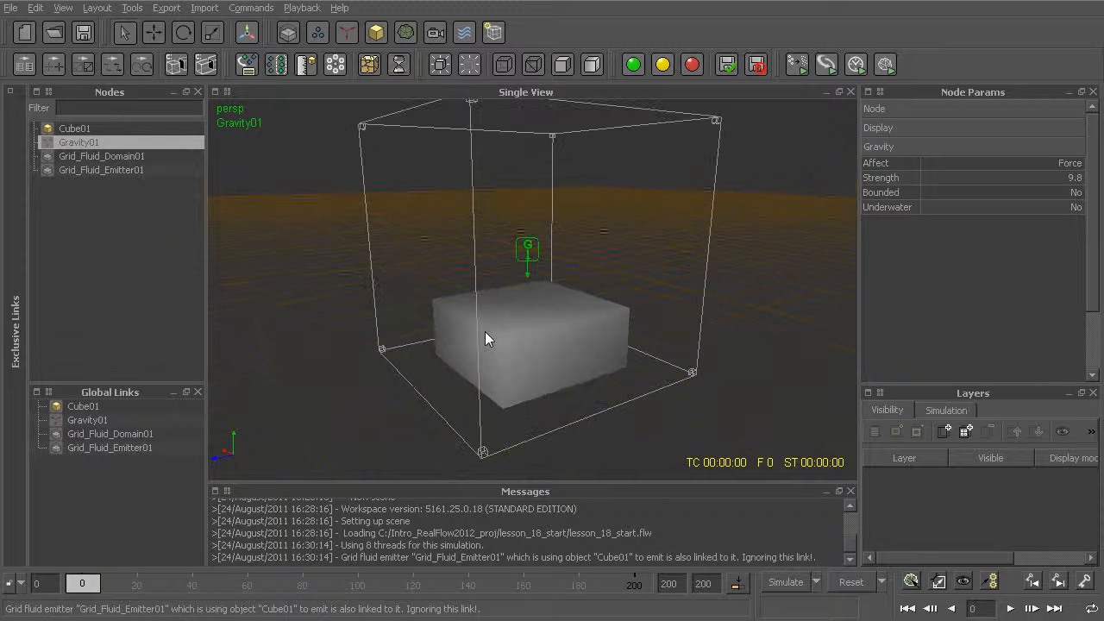
key("ctrl+a")
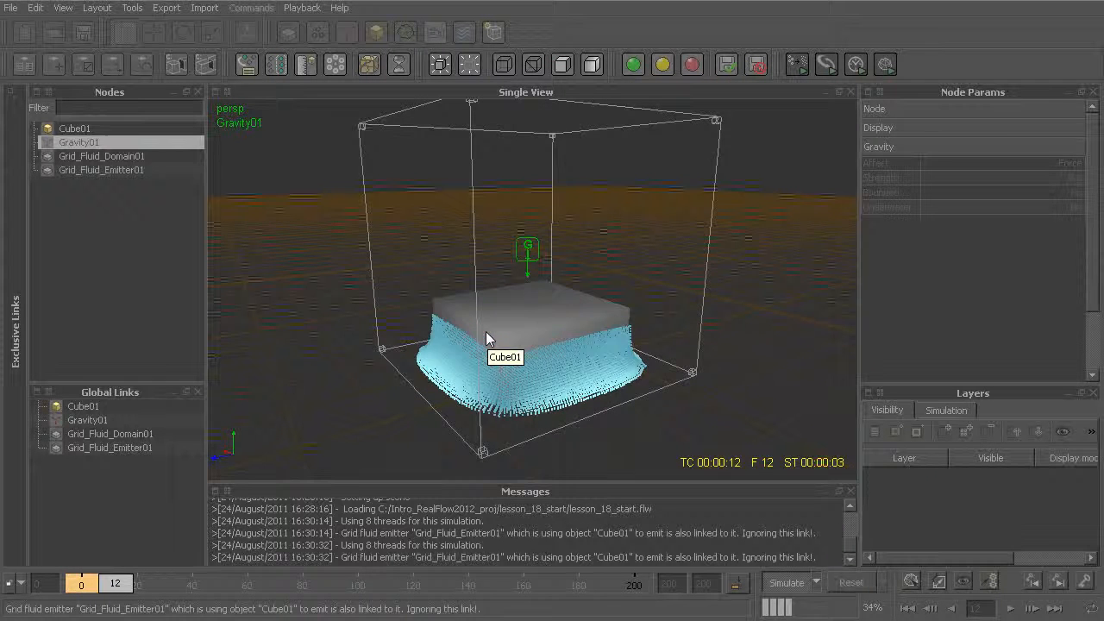
Examine from several angles how the simulated fluid moves inside the domain, and reset the simulation.
left_click_drag(486, 331, 544, 384, "alt")
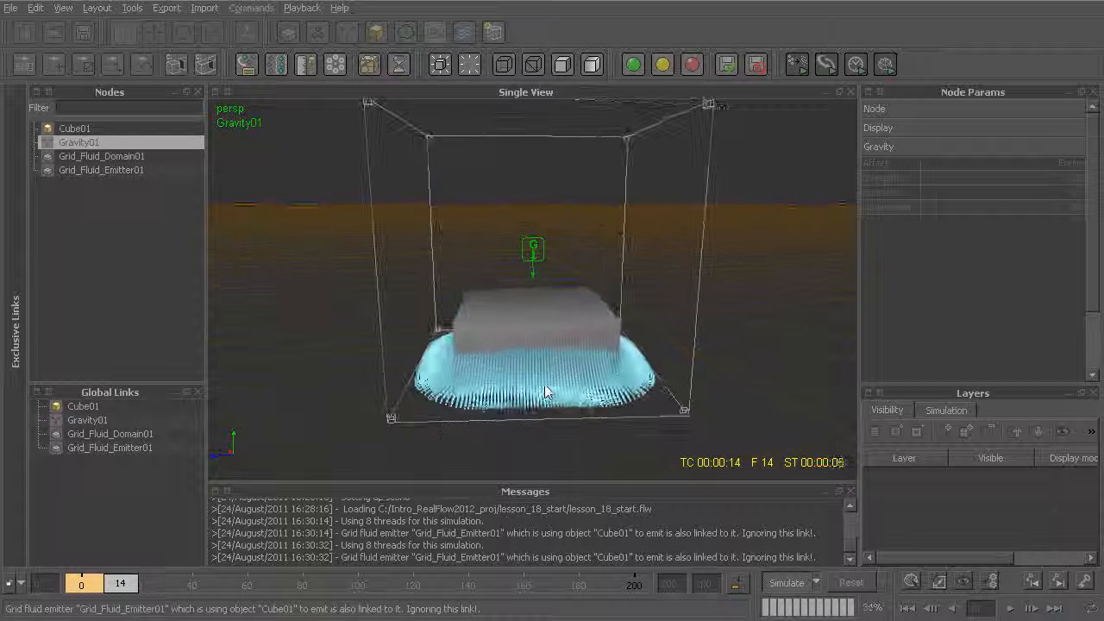
left_click(425, 407)
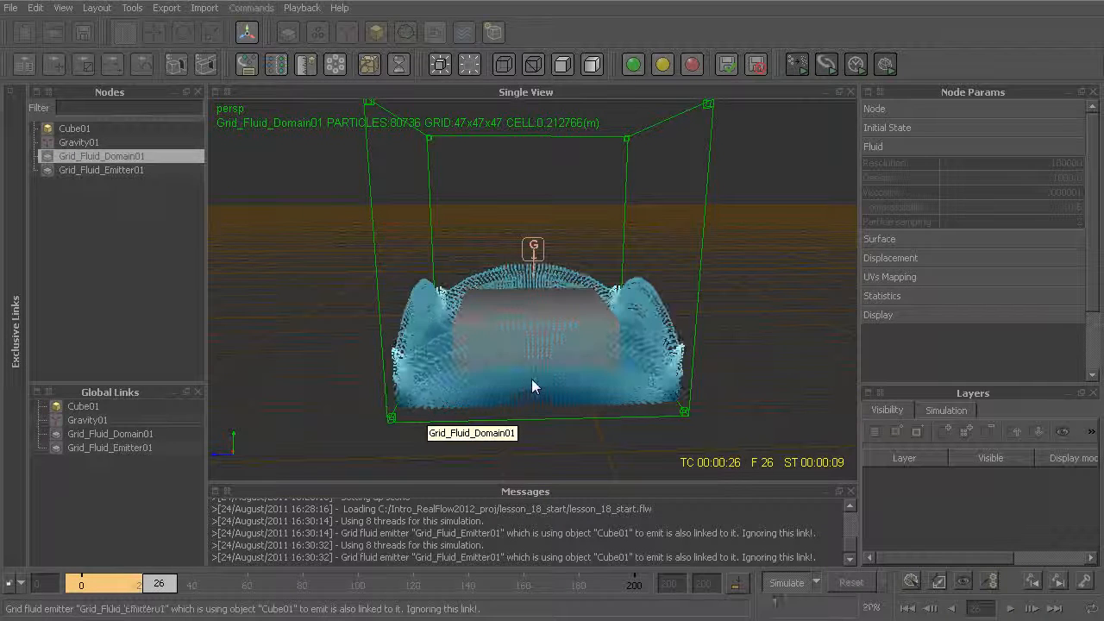
left_click_drag(414, 314, 391, 359, "alt")
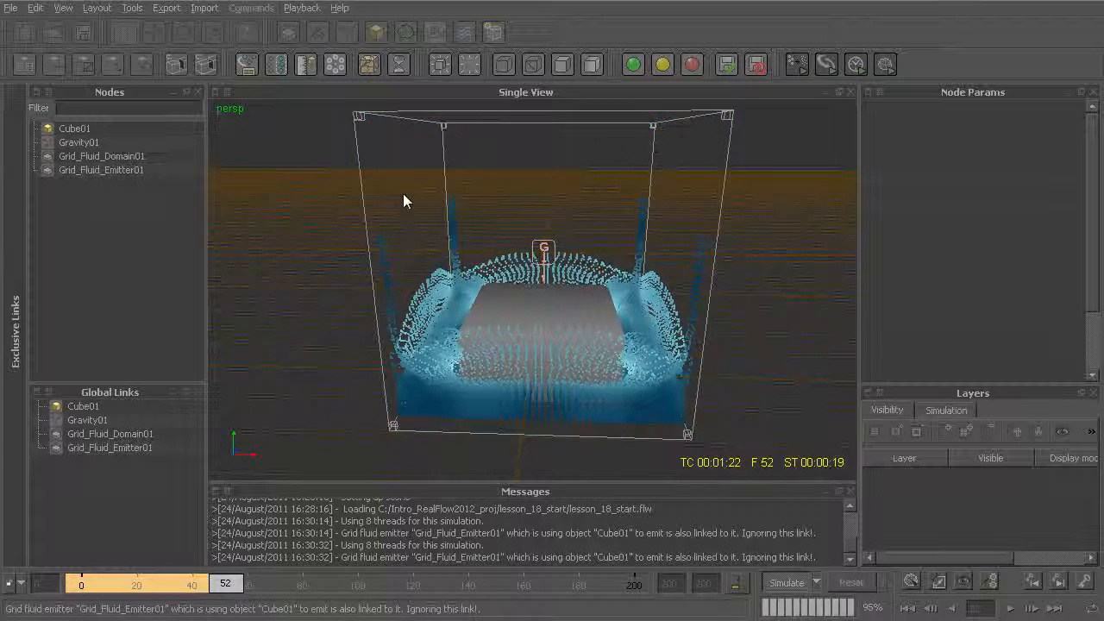
left_click_drag(389, 197, 423, 301, "alt")
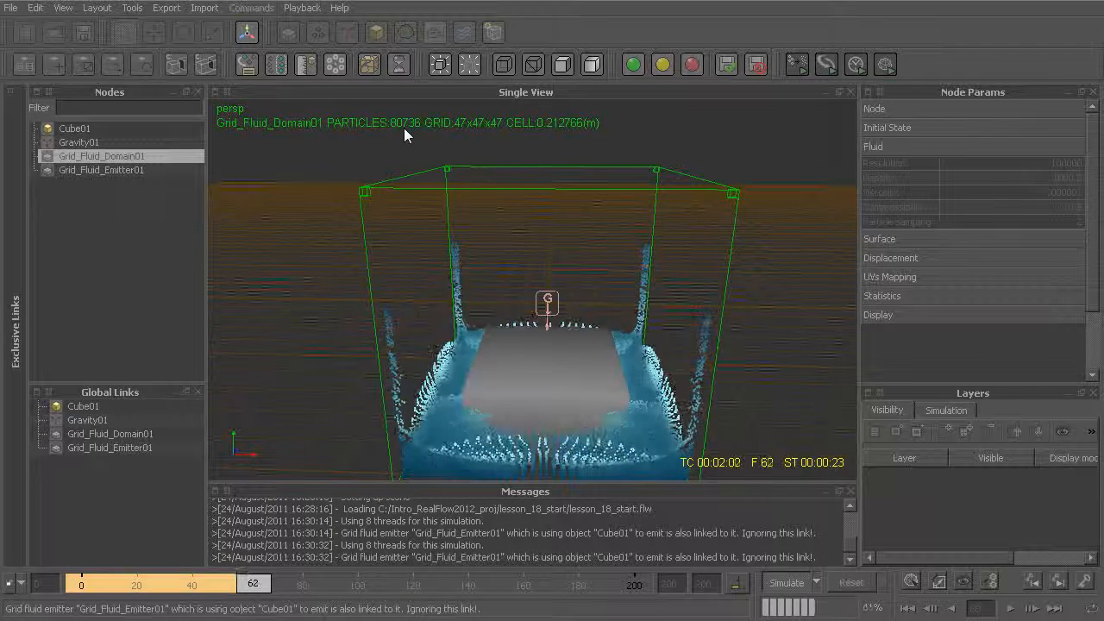
left_click_drag(480, 354, 529, 344, "alt")
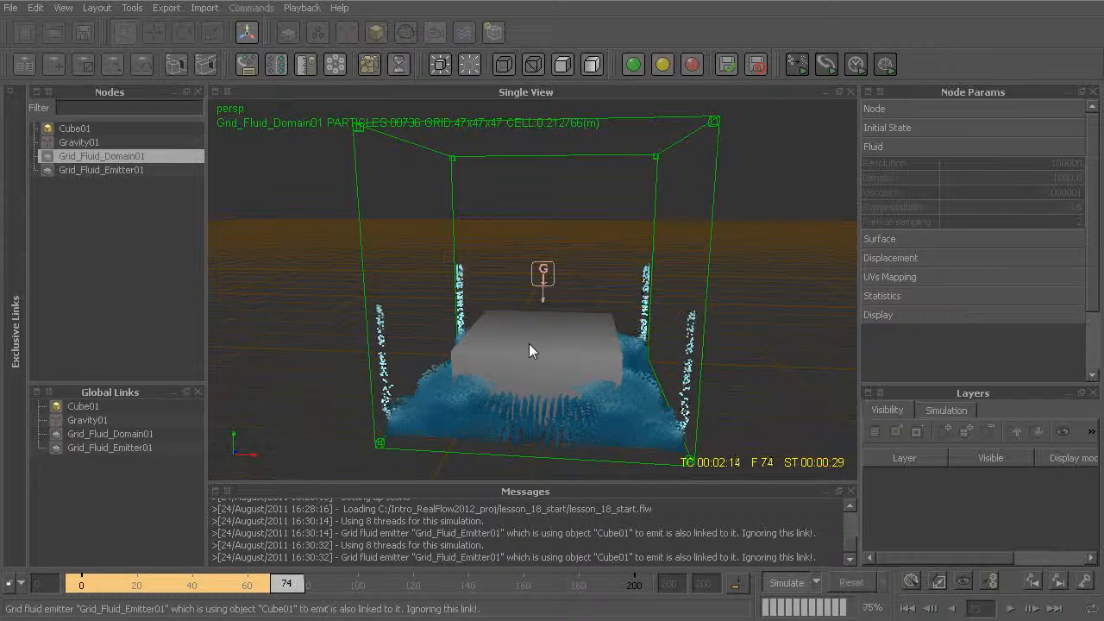
left_click_drag(569, 341, 466, 347, "alt")
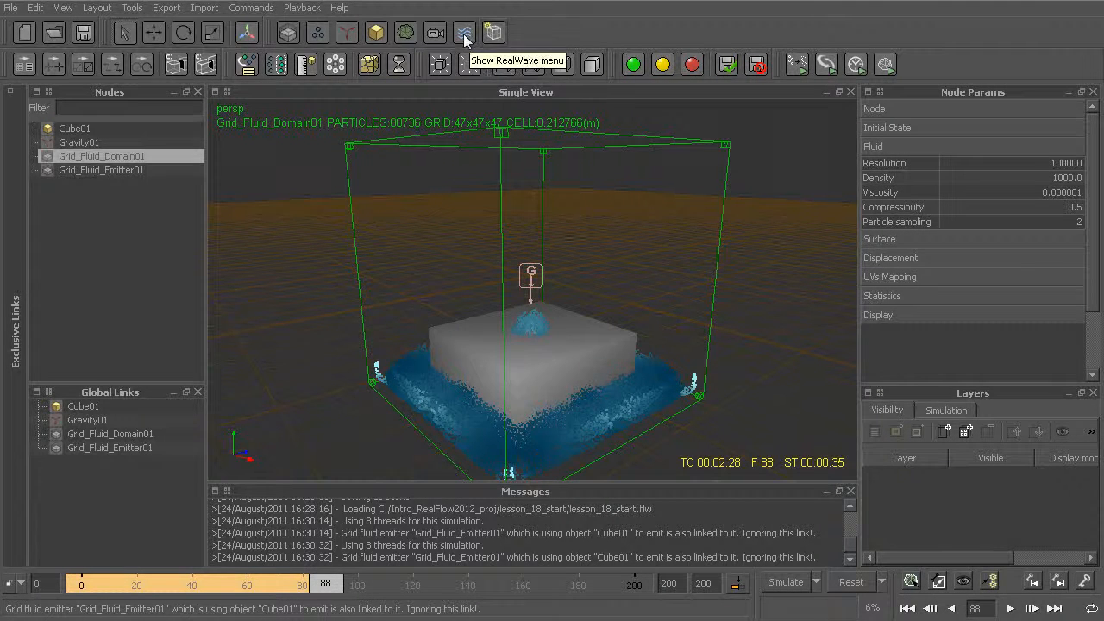
left_click_drag(541, 207, 457, 355, "alt")
key("Return")
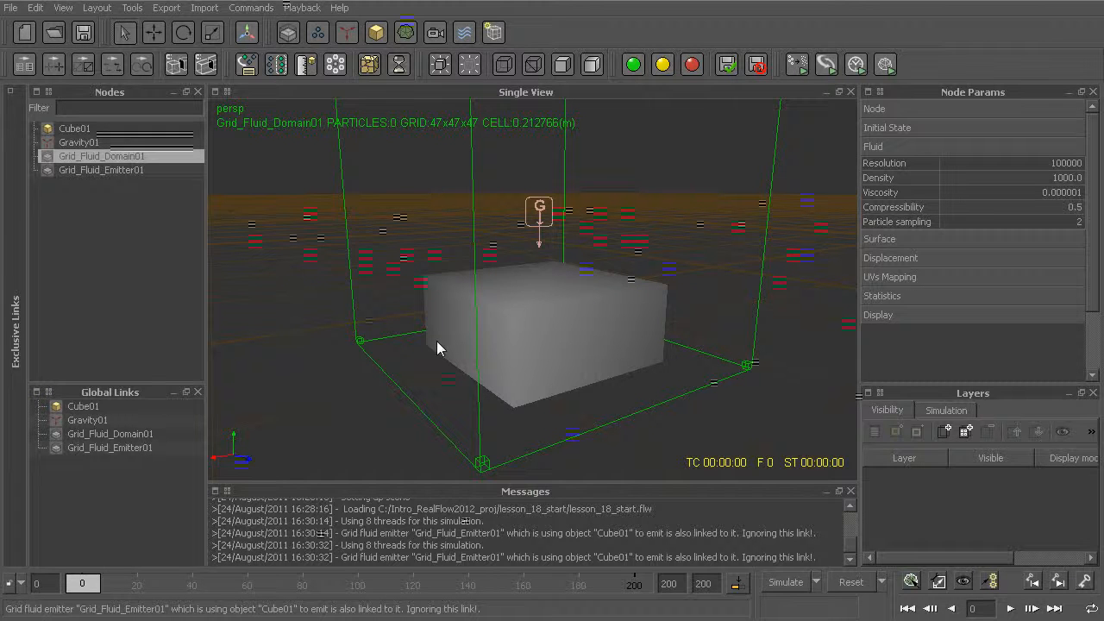
left_click(318, 32)
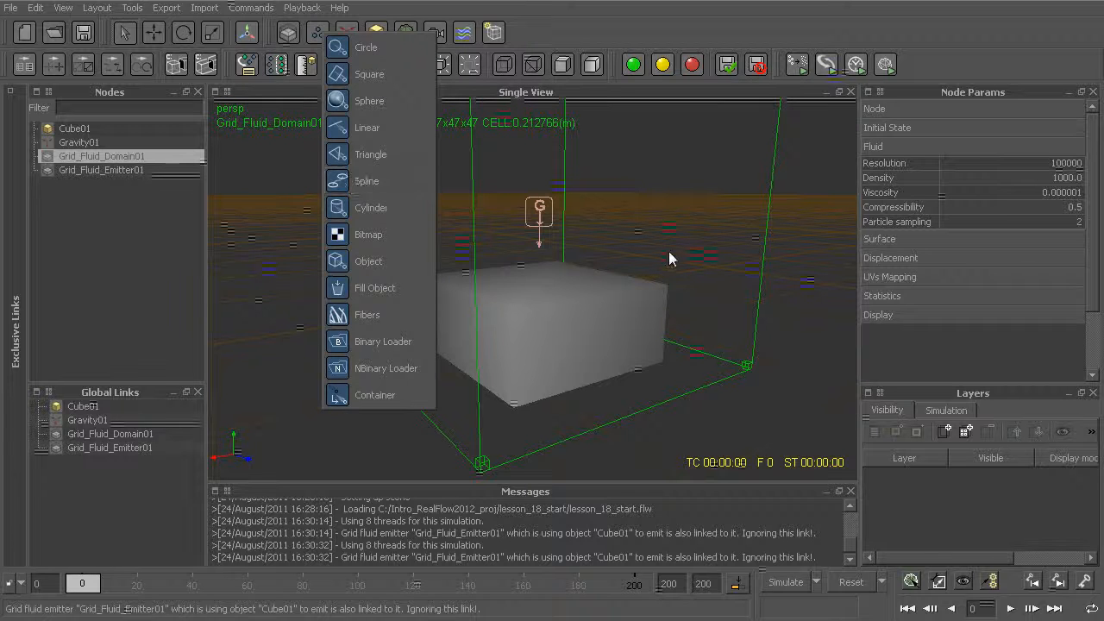
left_click(772, 258)
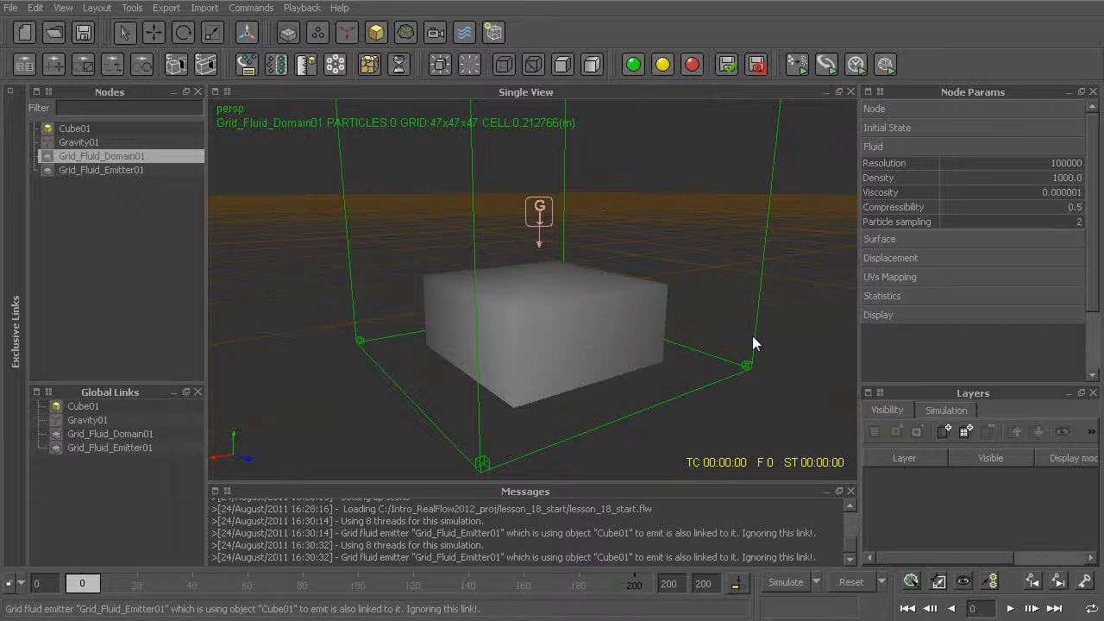
left_click(318, 34)
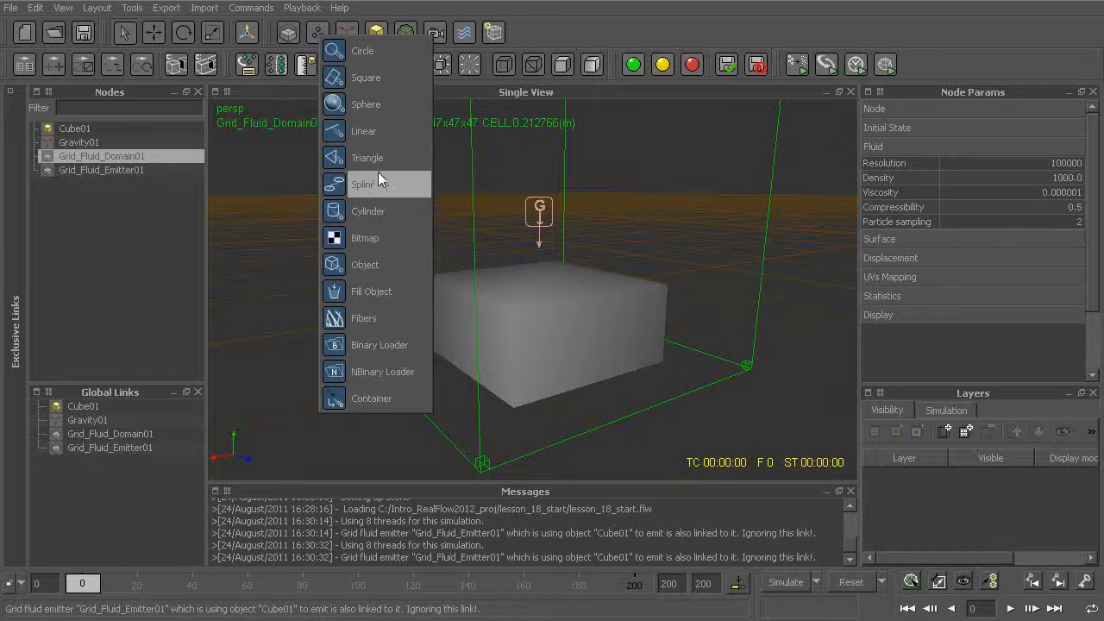
left_click(755, 204)
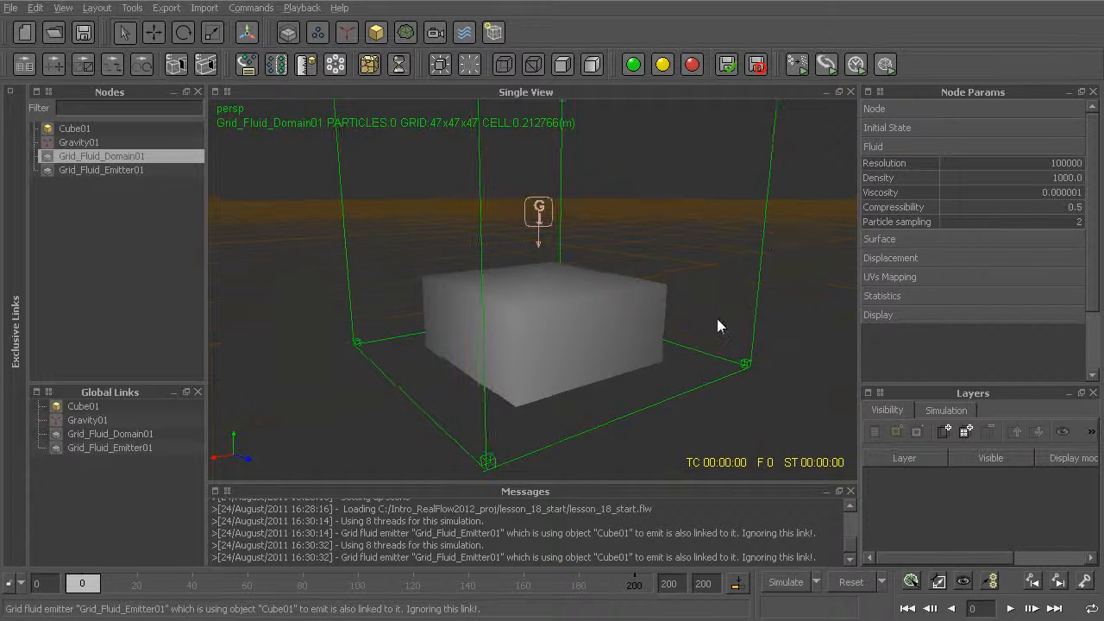
Scale the cube beyond the domain walls to about 11.49 in X and 11.52 in Z, and hide it in the viewport.
right_click_drag(716, 326, 704, 354, "alt")
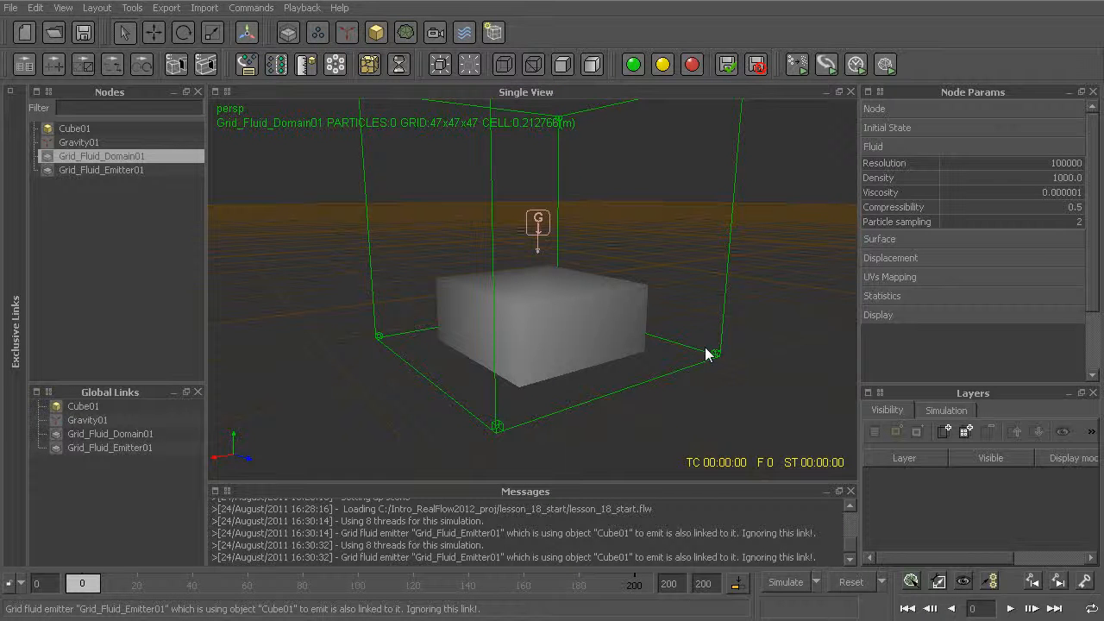
left_click_drag(690, 334, 474, 365, "alt")
left_click(530, 364)
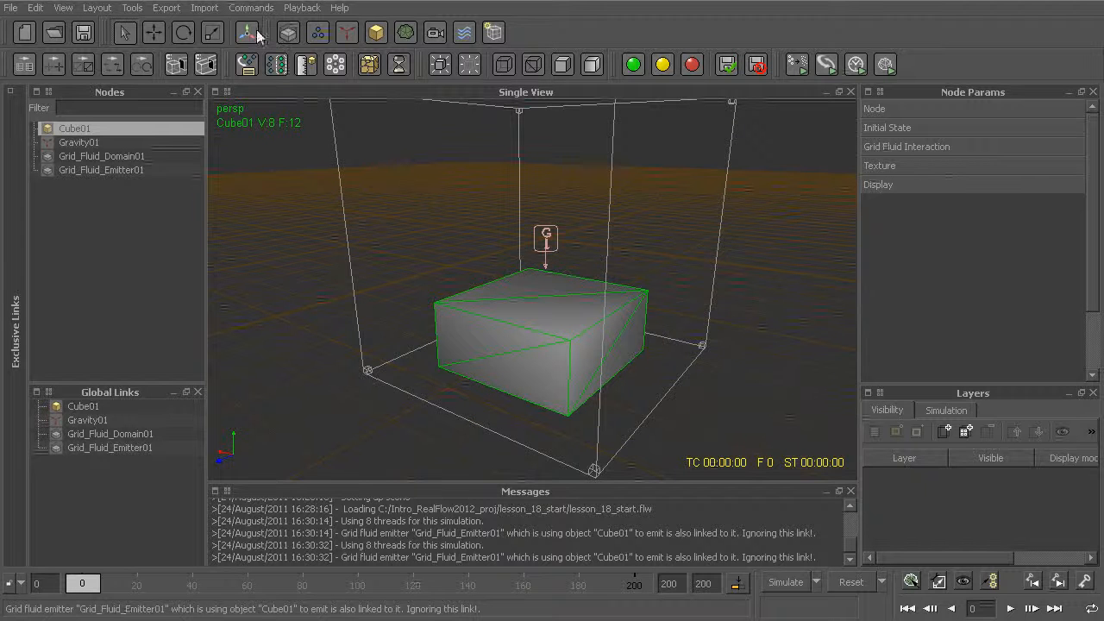
key("w")
key("r")
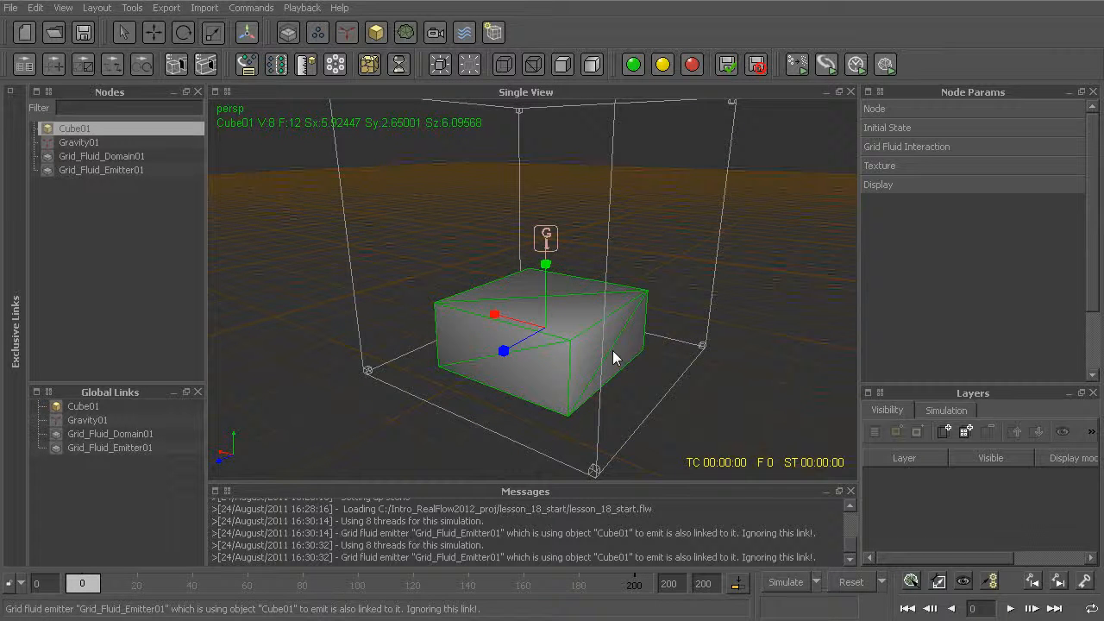
left_click_drag(493, 315, 412, 284)
left_click_drag(583, 334, 624, 326, "alt")
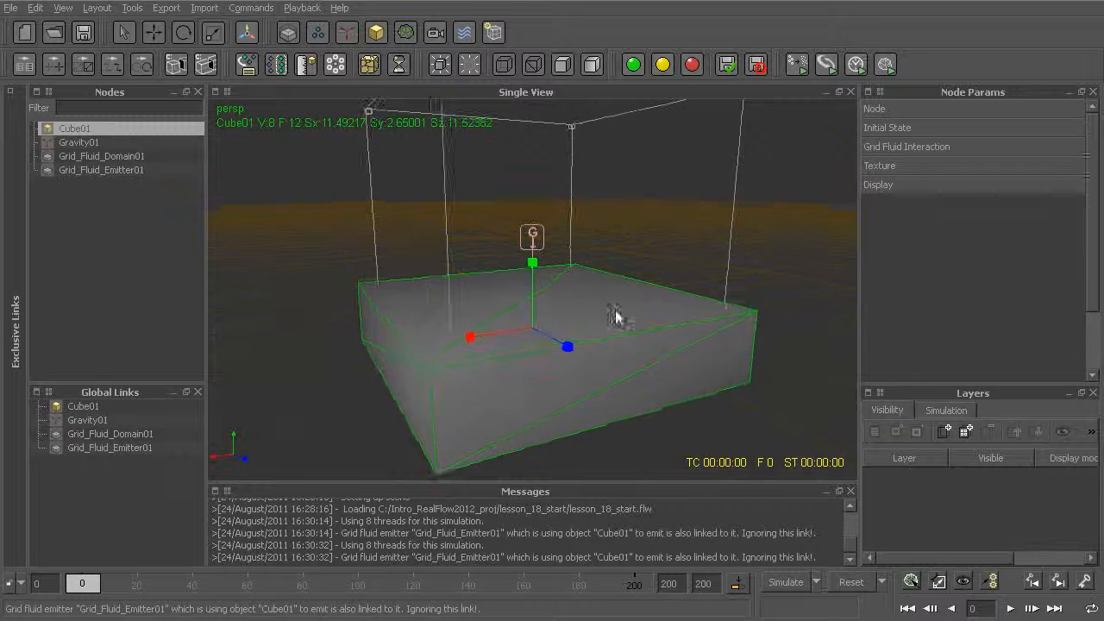
left_click(469, 64)
left_click_drag(538, 247, 545, 298, "alt")
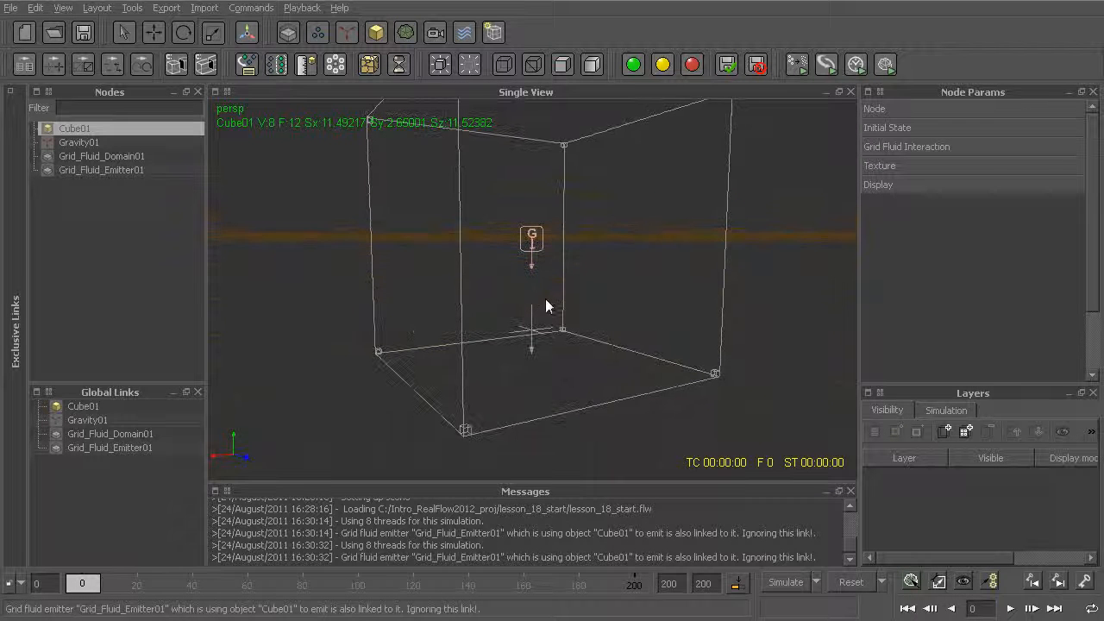
Simulate the fluid to about frame 12 with the enlarged cube and check from several angles how it meets the domain walls.
key("ctrl+a")
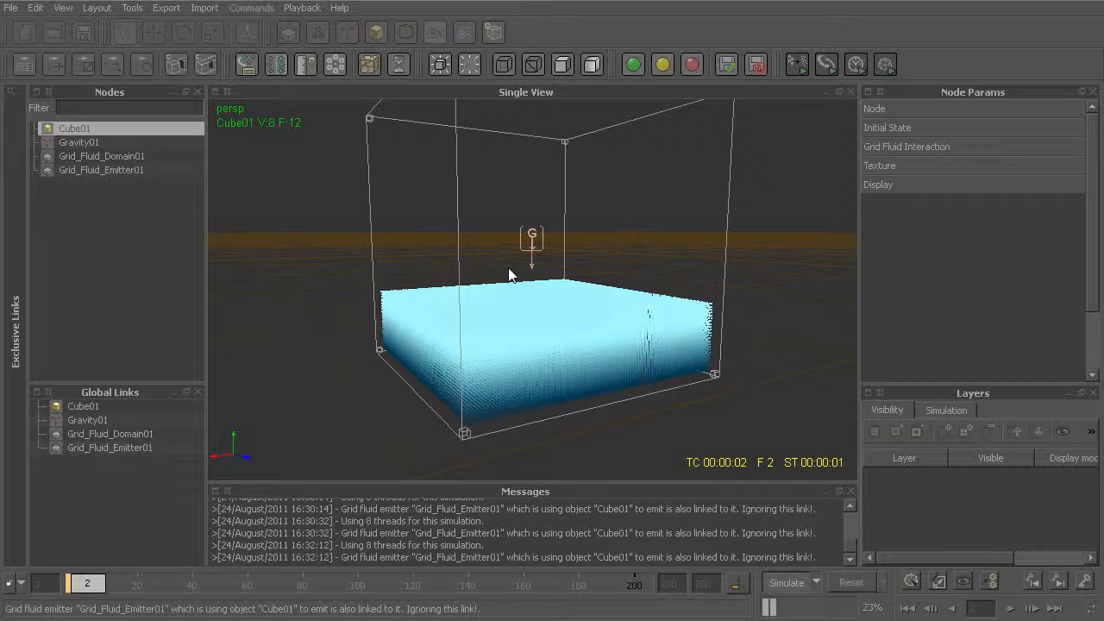
left_click_drag(507, 274, 589, 347, "alt")
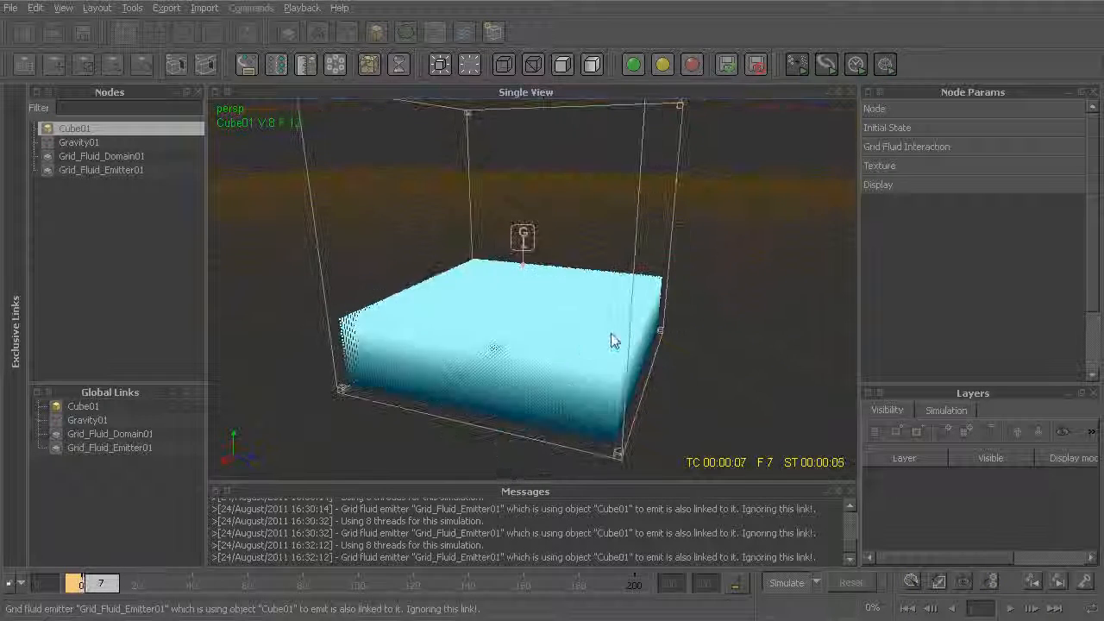
left_click_drag(639, 348, 587, 357, "alt")
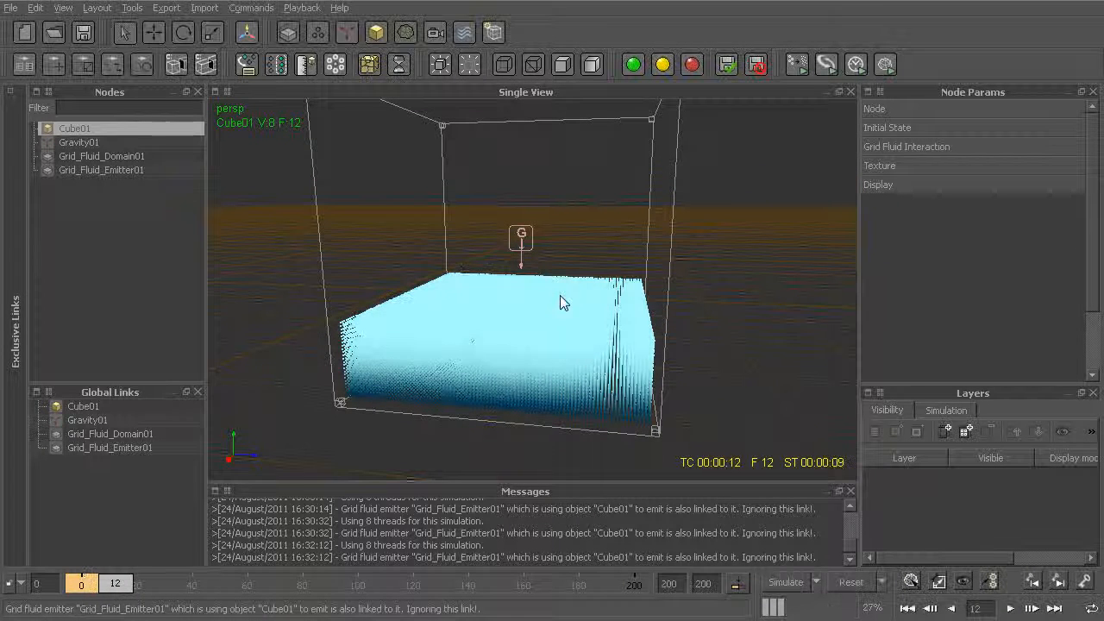
left_click(634, 199)
right_click_drag(634, 201, 644, 282, "alt")
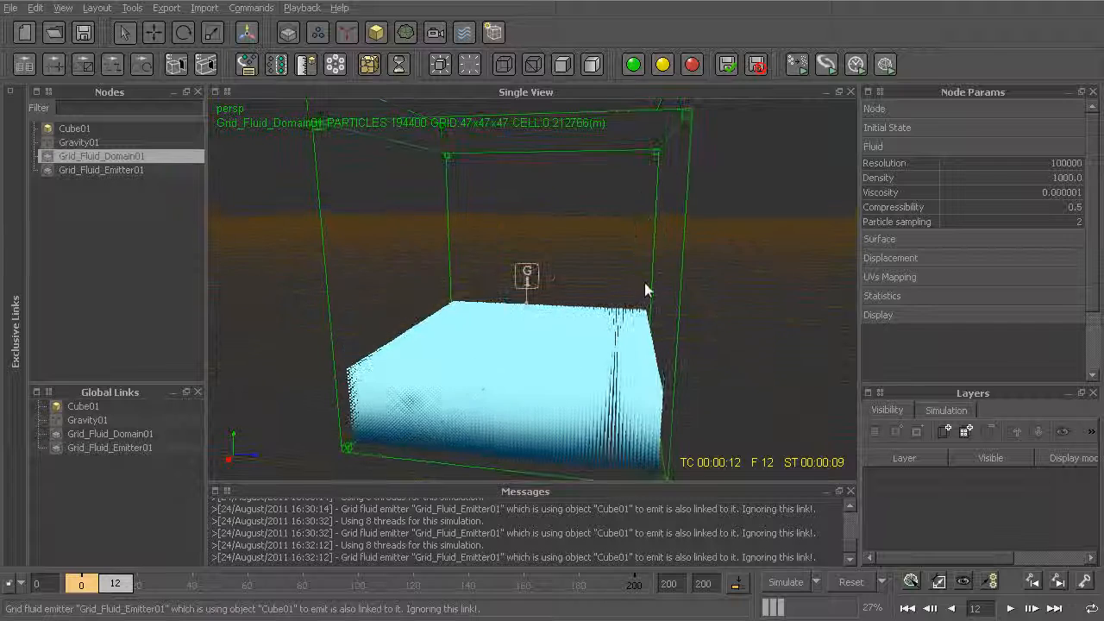
Add a second cube above the fluid, scaled to about 2.31 in X and 3.50 in Z and offset to about -2.24 in X.
left_click(378, 35)
left_click(427, 136)
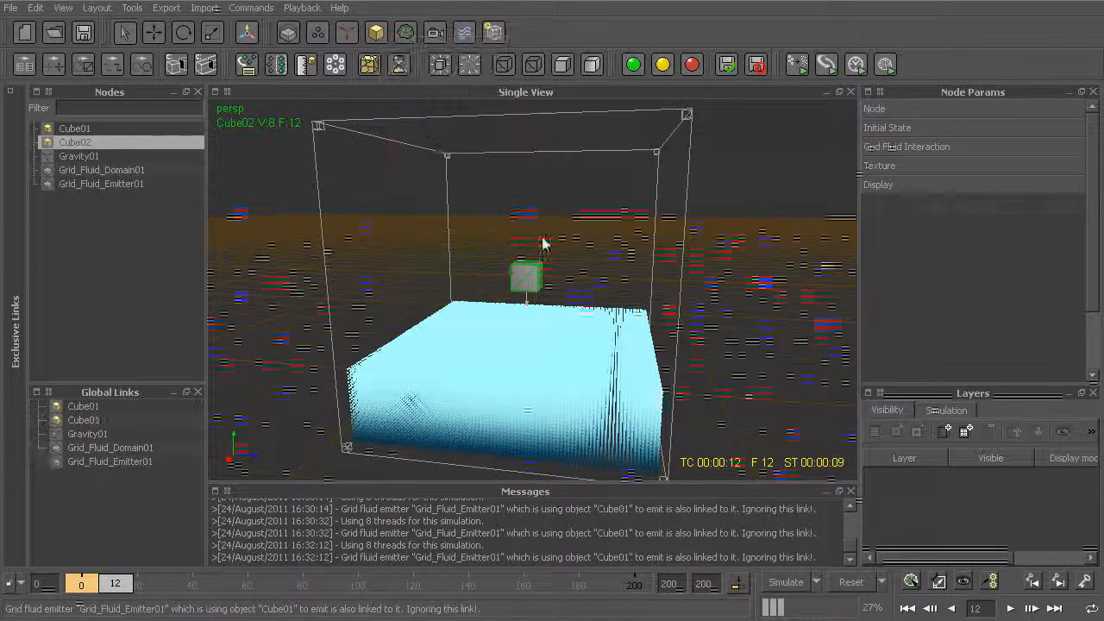
key("w")
key("e")
key("r")
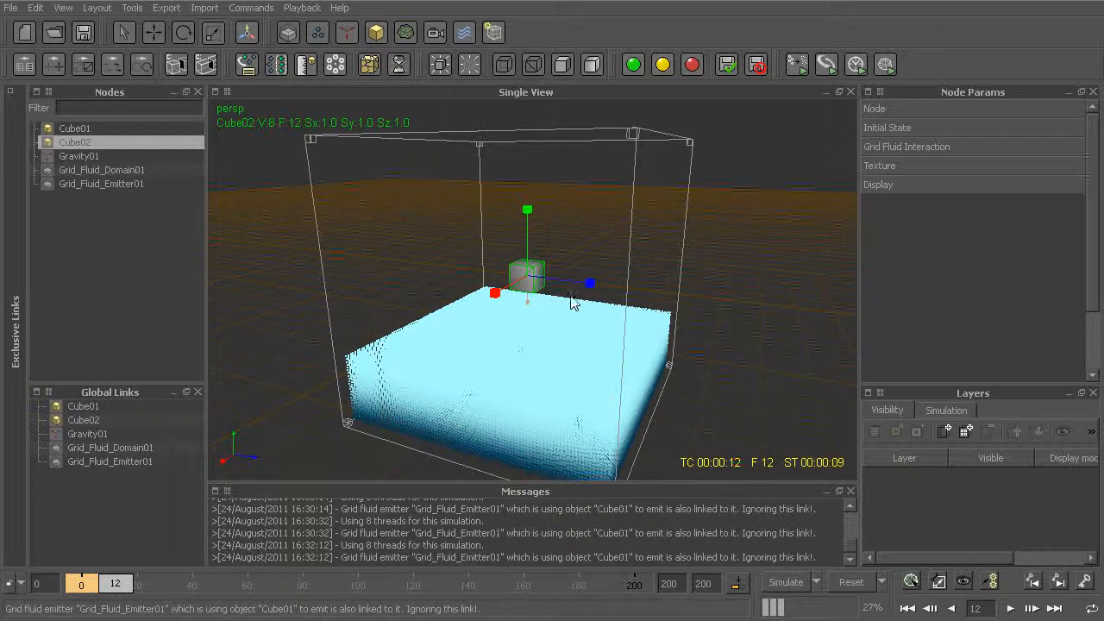
left_click_drag(660, 307, 681, 301)
left_click_drag(682, 302, 532, 281, "alt")
key("w")
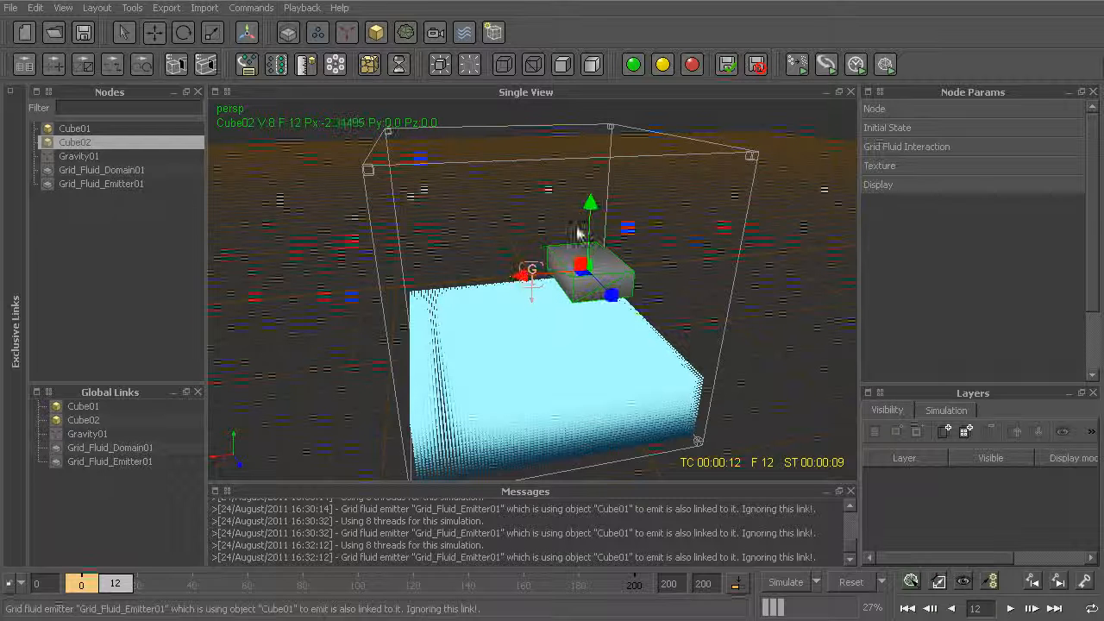
Add a second grid fluid emitter that uses Cube02 as its object, and hide that cube in the viewport.
left_click(292, 34)
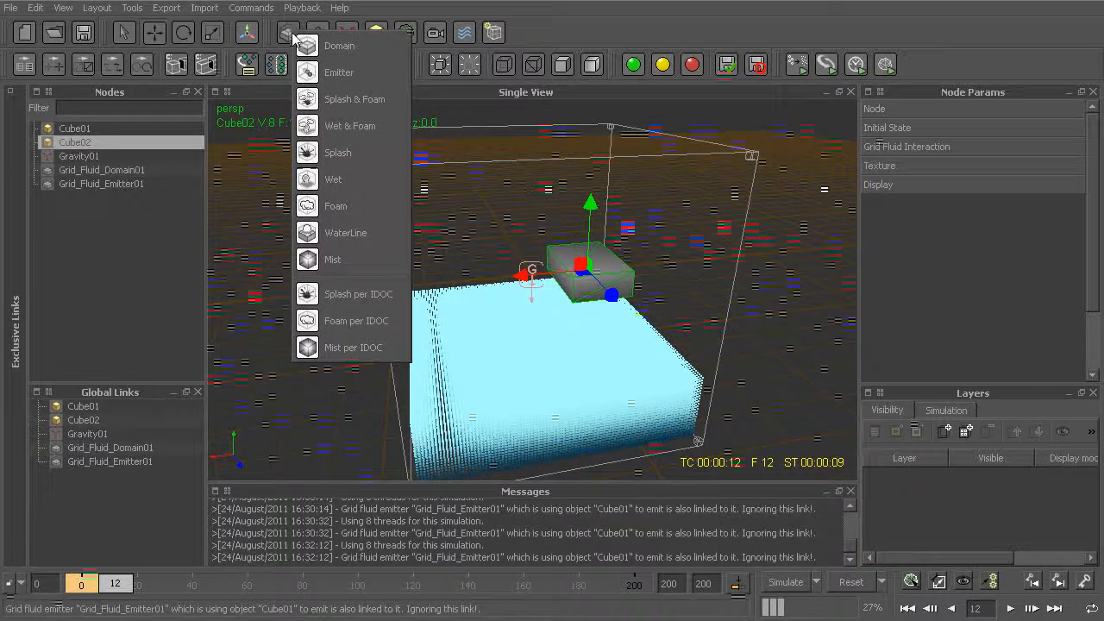
left_click(348, 77)
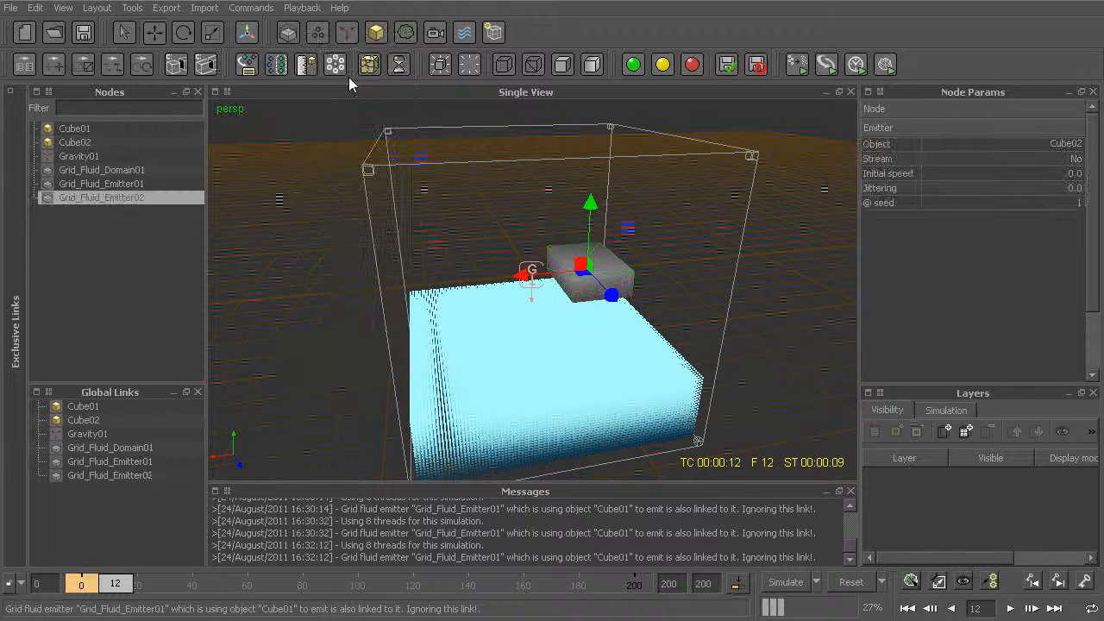
left_click(76, 142)
left_click(474, 73)
Reset the simulation data and start a new simulation with both grid fluid emitters.
left_click_drag(550, 229, 595, 257, "alt")
scroll(594, 267, "up", 2)
key("ctrl+Page_Up")
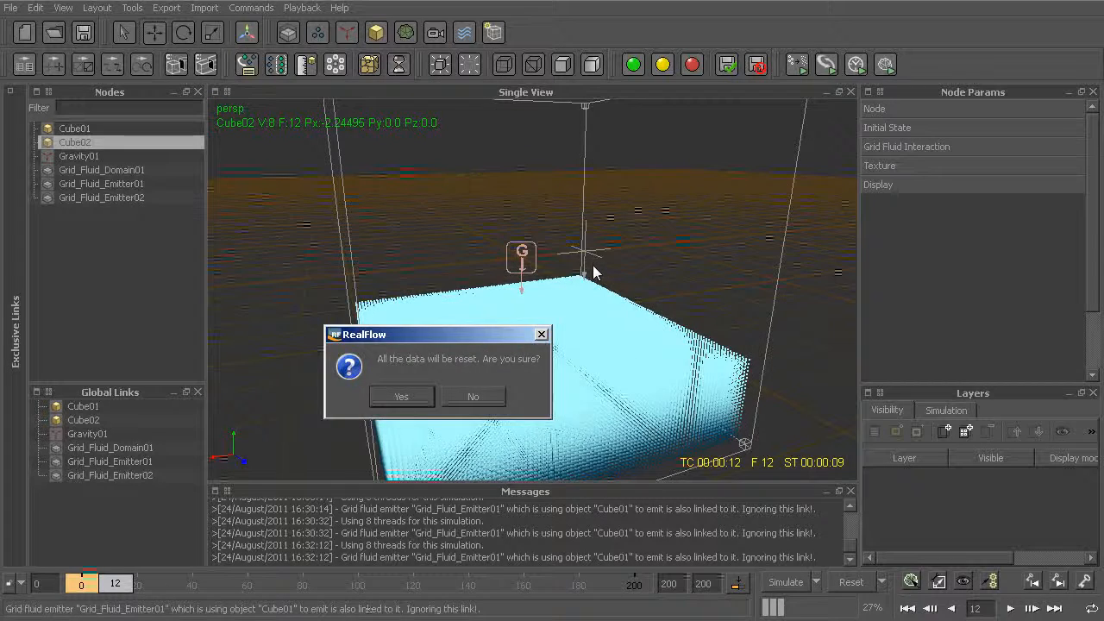
key("Return")
key("ctrl+a")
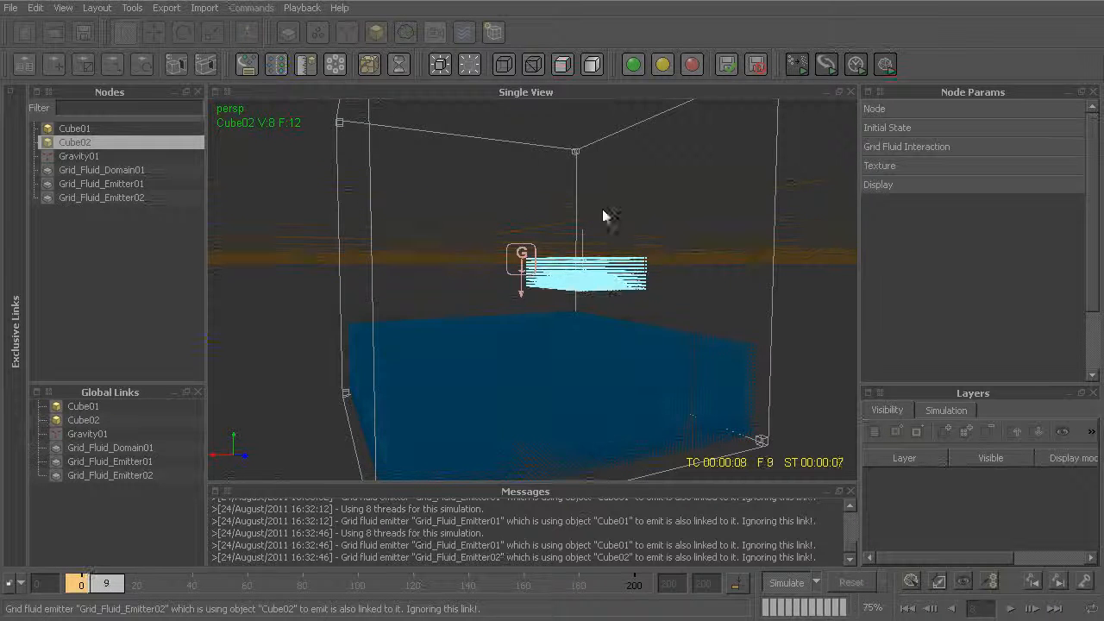
Examine the splash of the falling fluid from several angles, and stop the simulation at about frame 149.
scroll(690, 276, "up", 2)
left_click_drag(674, 272, 473, 267, "alt")
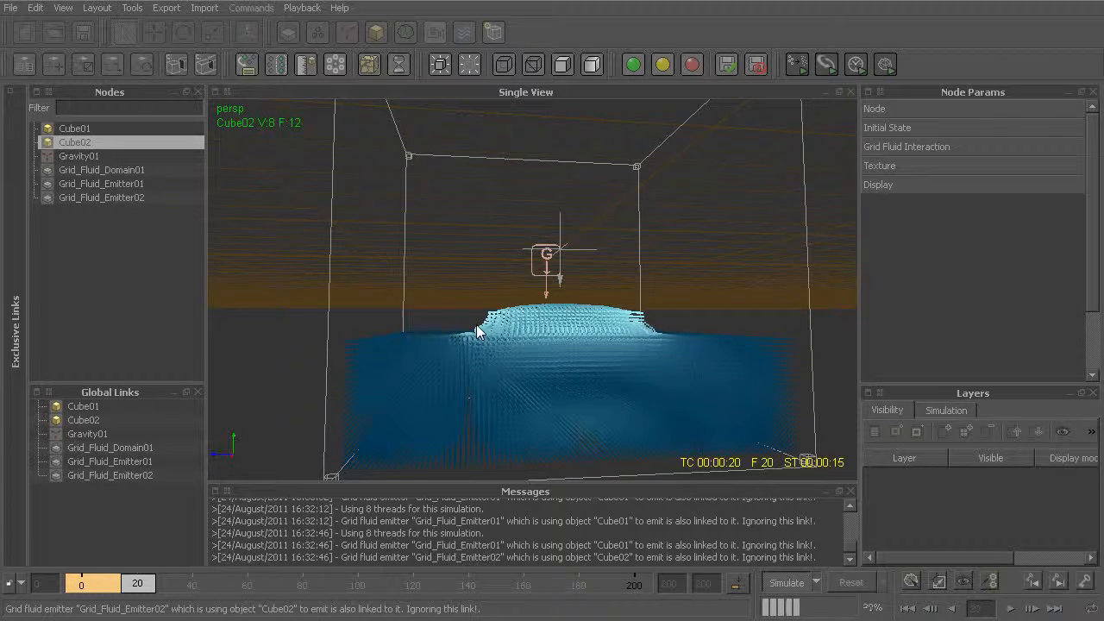
left_click_drag(456, 315, 605, 369, "alt")
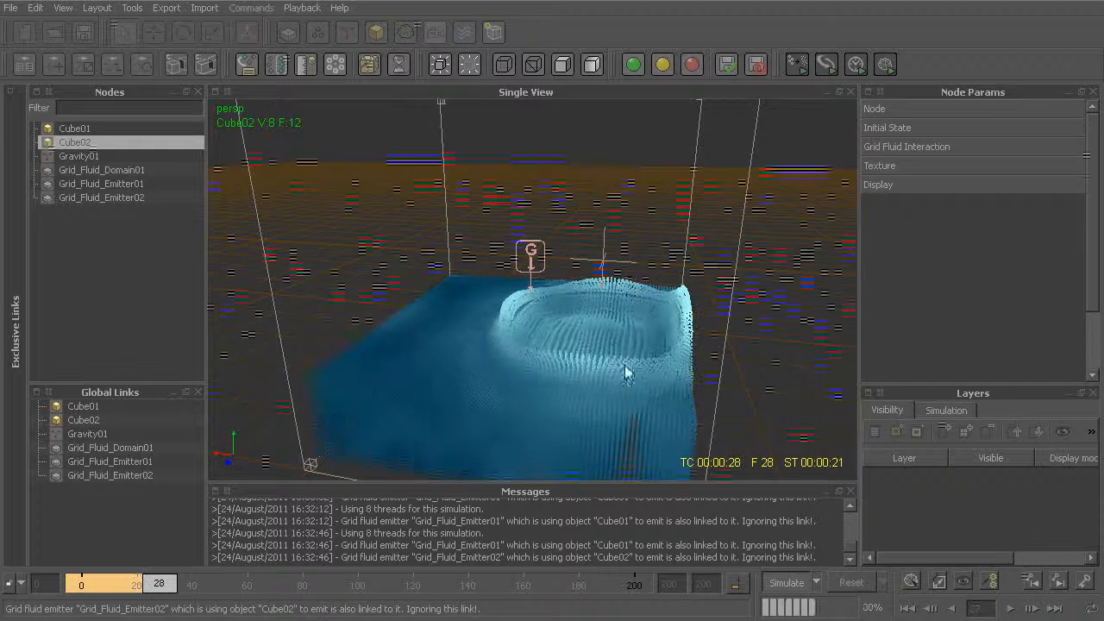
left_click_drag(428, 147, 399, 215, "alt")
left_click_drag(330, 178, 439, 233)
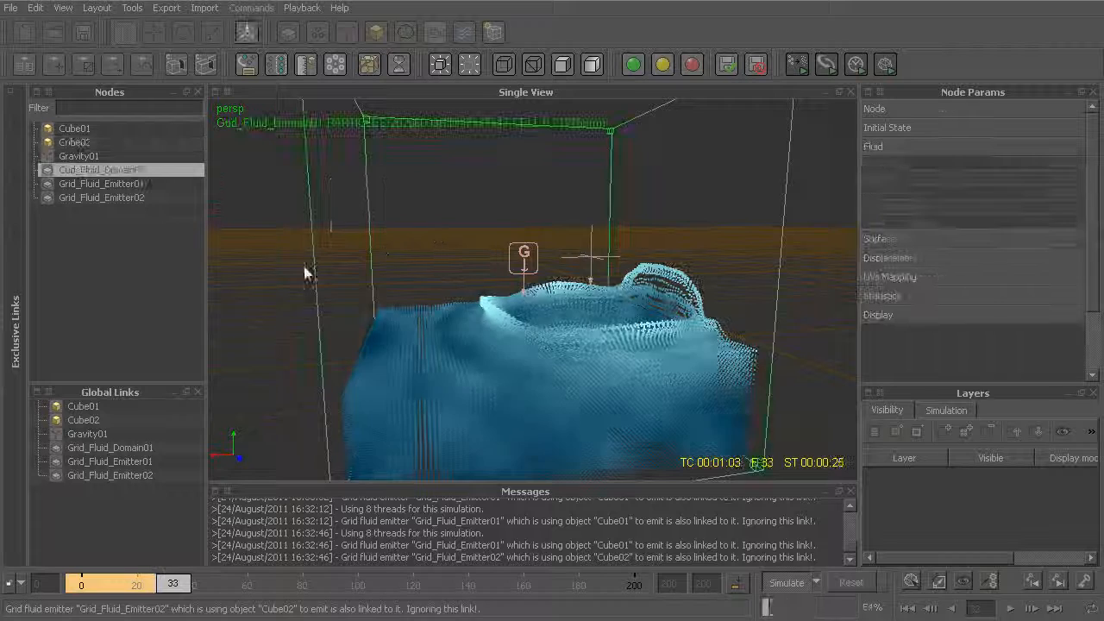
mouse_move(484, 254)
right_mouse_down("alt")
mouse_move(480, 283)
mouse_move(483, 236)
right_mouse_up("alt")
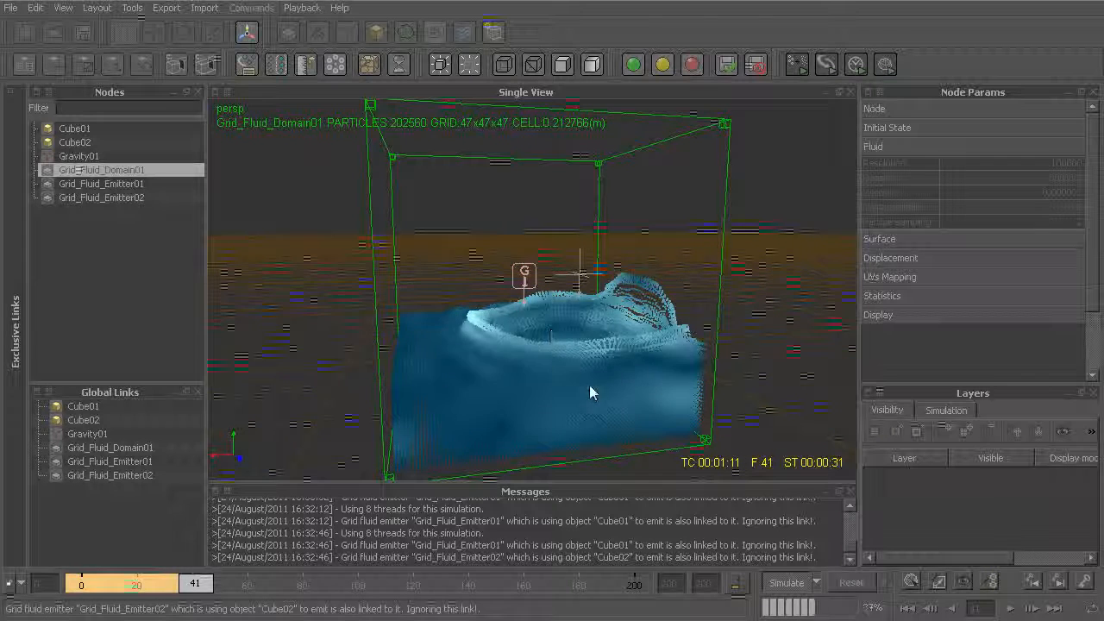
left_click_drag(591, 353, 613, 358, "alt")
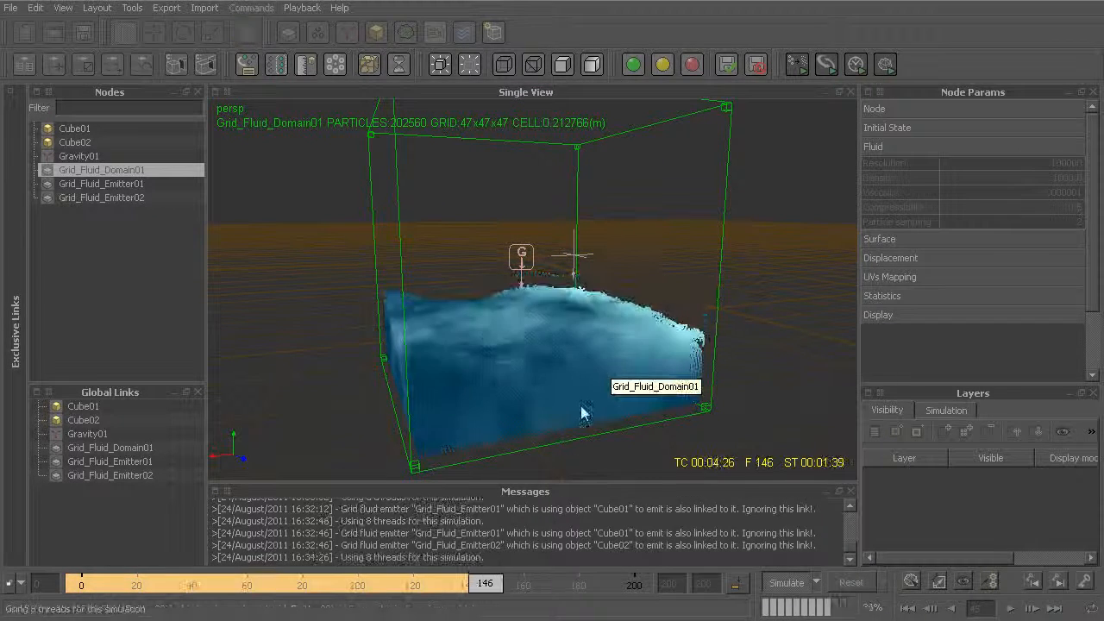
key("Escape")
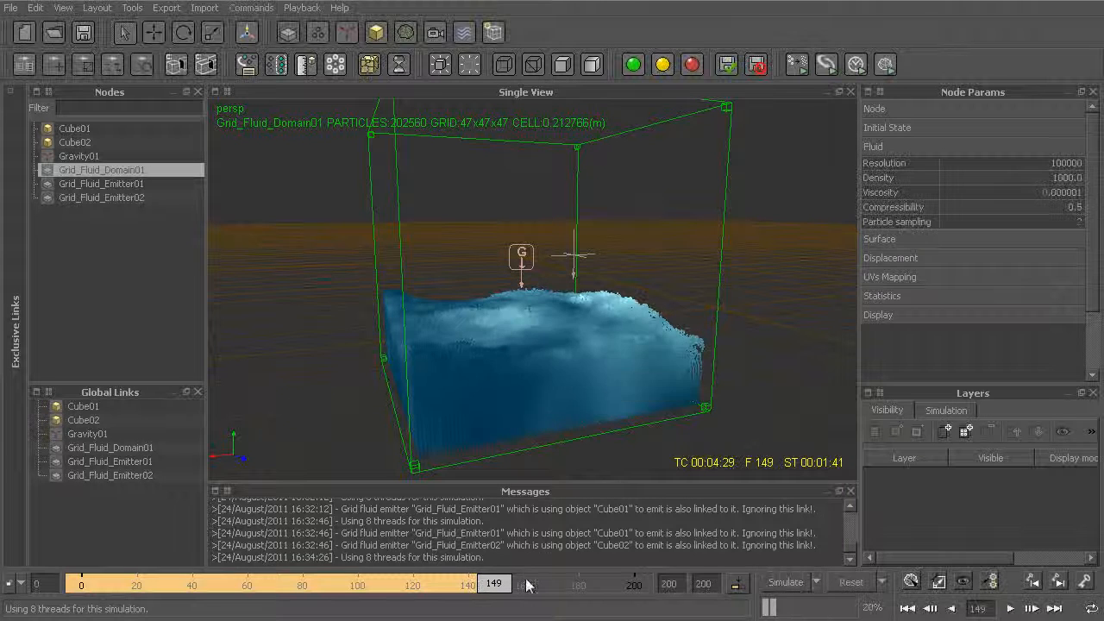
Scrub back to frame 51, generate a video preview of the simulated frames, and close the movie player after watching it.
left_click_drag(497, 588, 226, 559)
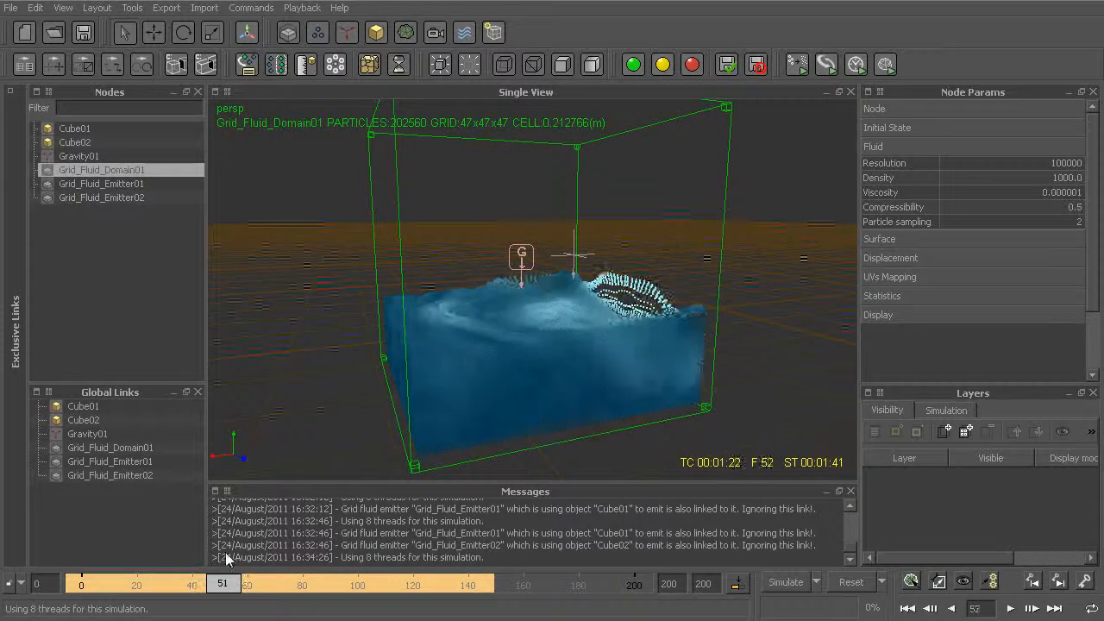
left_click(301, 8)
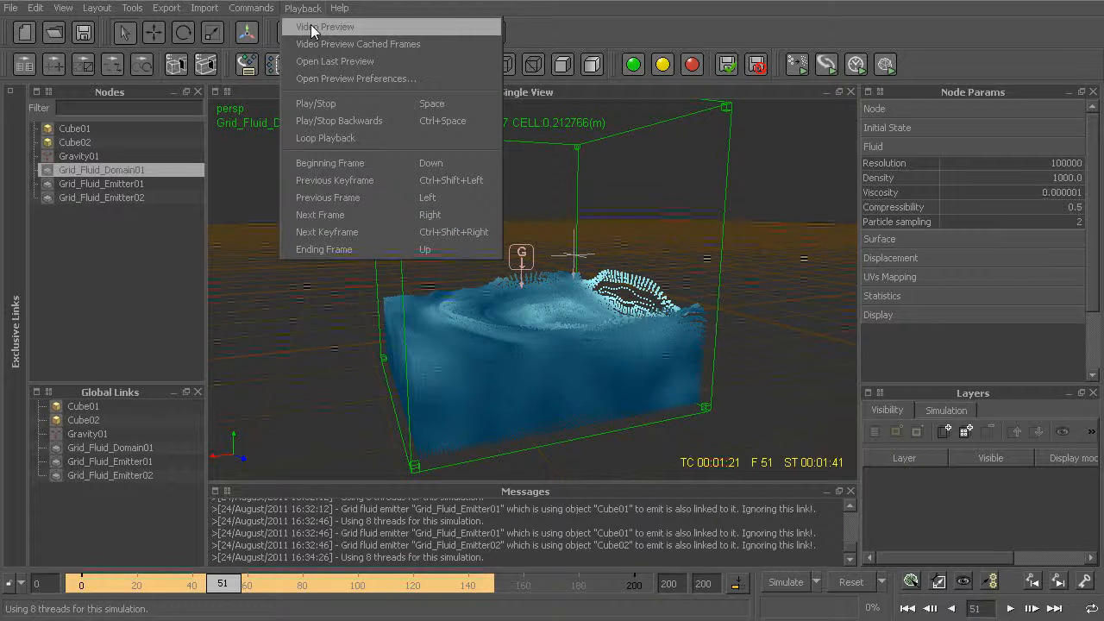
left_click(313, 31)
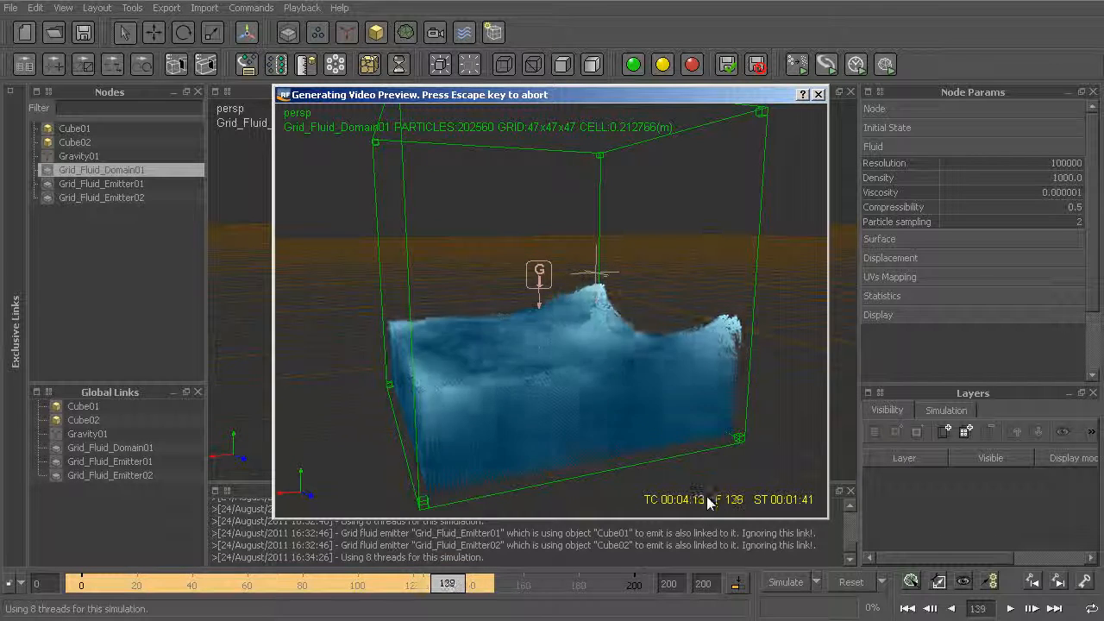
key("Escape")
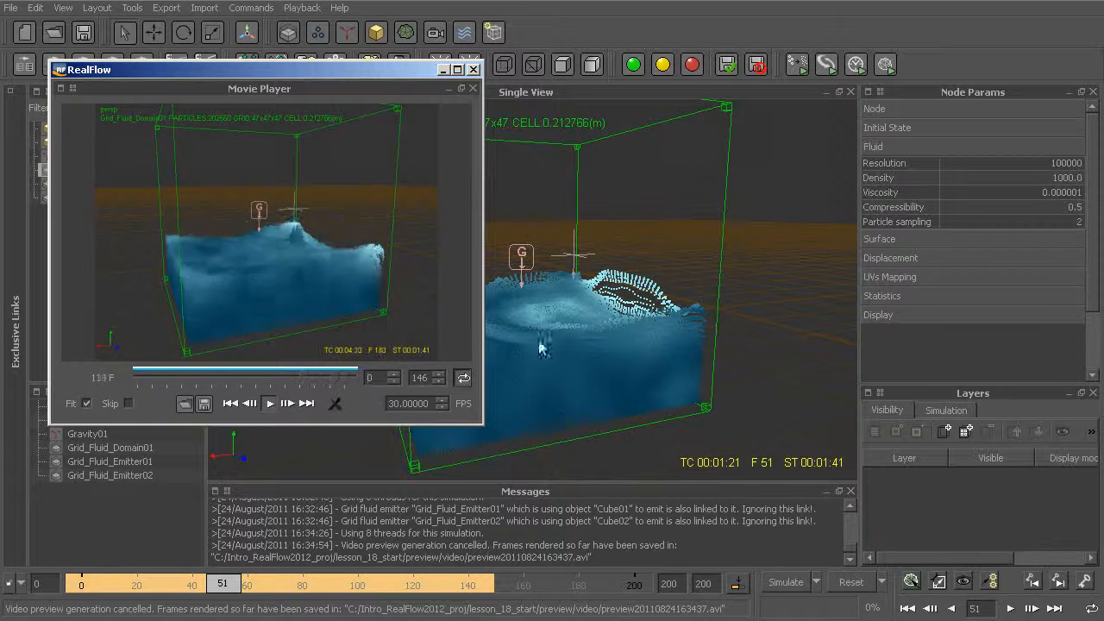
left_click(475, 70)
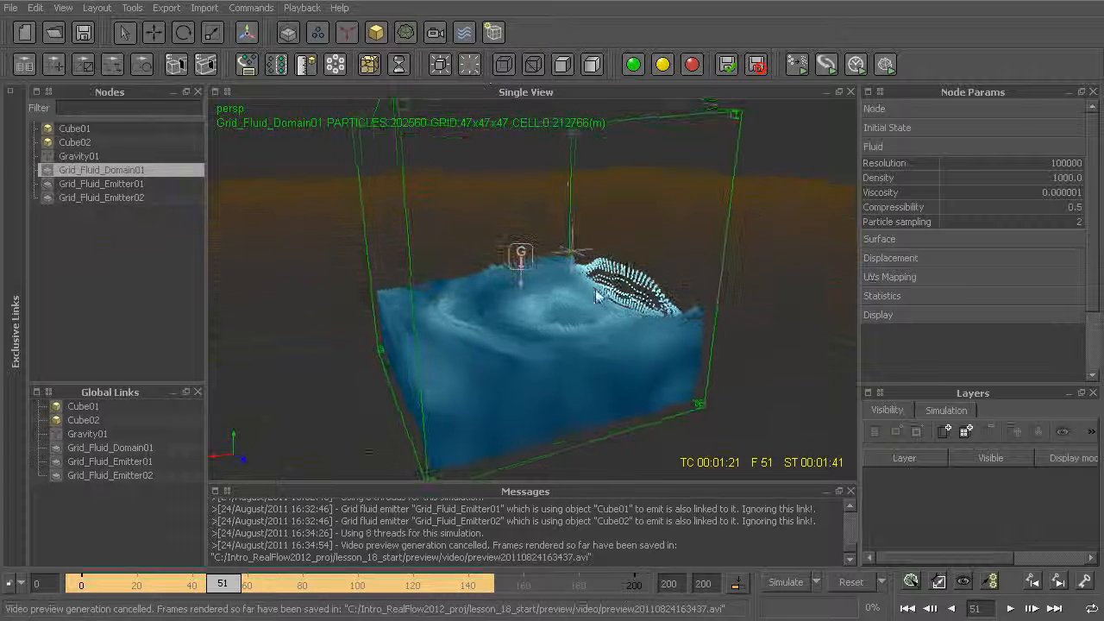
Scale the grid fluid domain to about 22.64 in X and 8.09 in Y, and reset the simulation to frame 0.
left_click_drag(690, 129, 770, 186)
left_click_drag(687, 316, 639, 312, "alt")
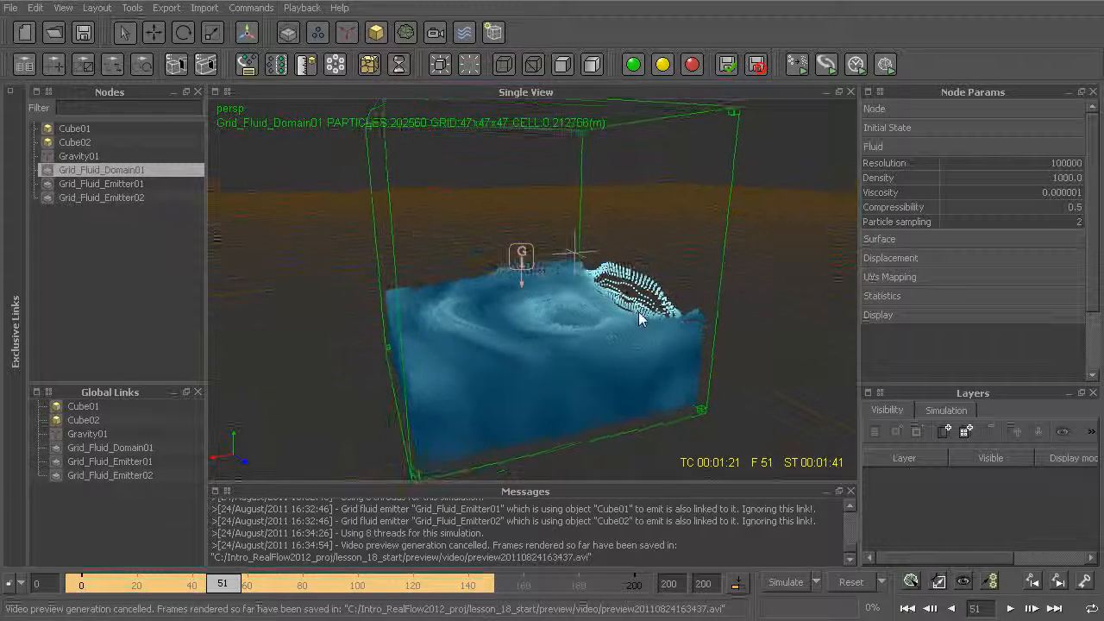
right_click_drag(639, 312, 614, 350, "alt")
left_click_drag(529, 247, 545, 248, "alt")
key("r")
left_click_drag(463, 271, 157, 332)
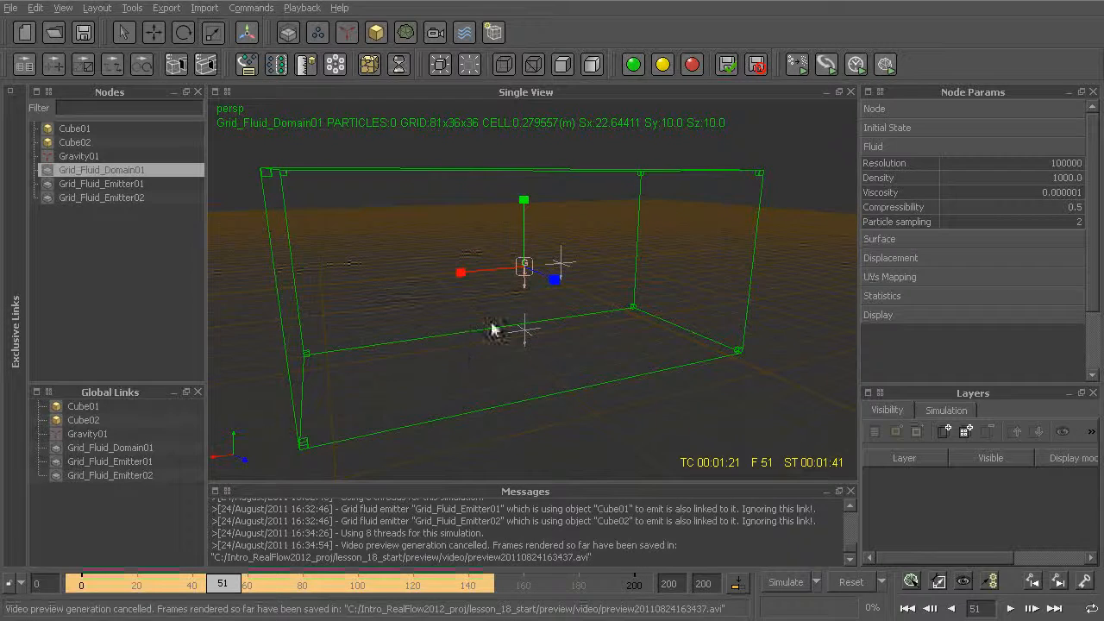
left_click_drag(522, 200, 519, 234)
left_click_drag(526, 275, 560, 281, "alt")
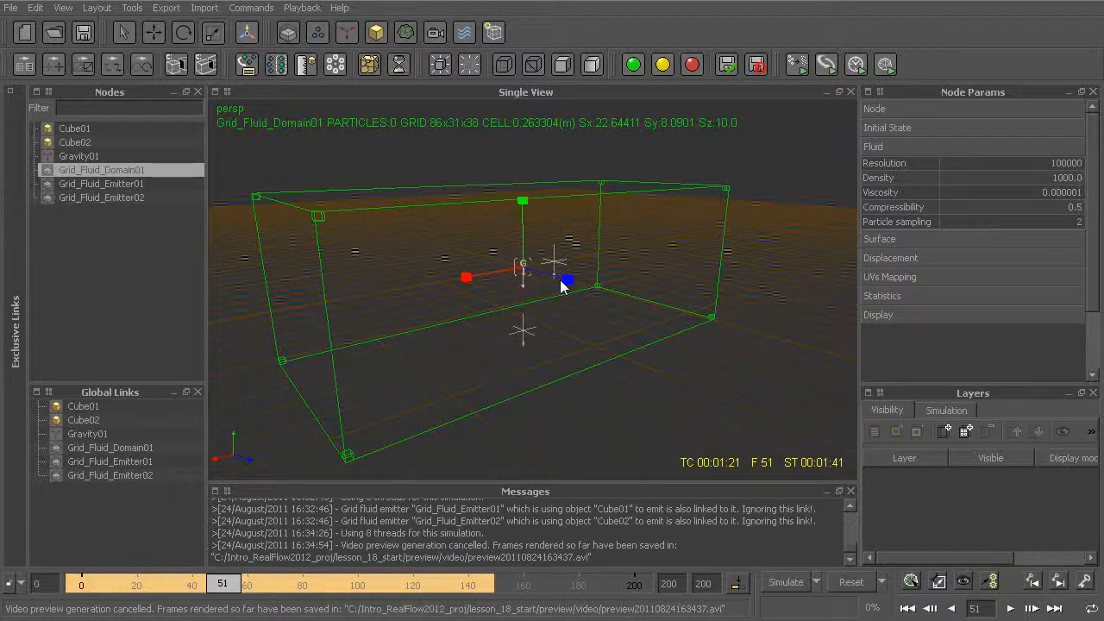
key("alt+z")
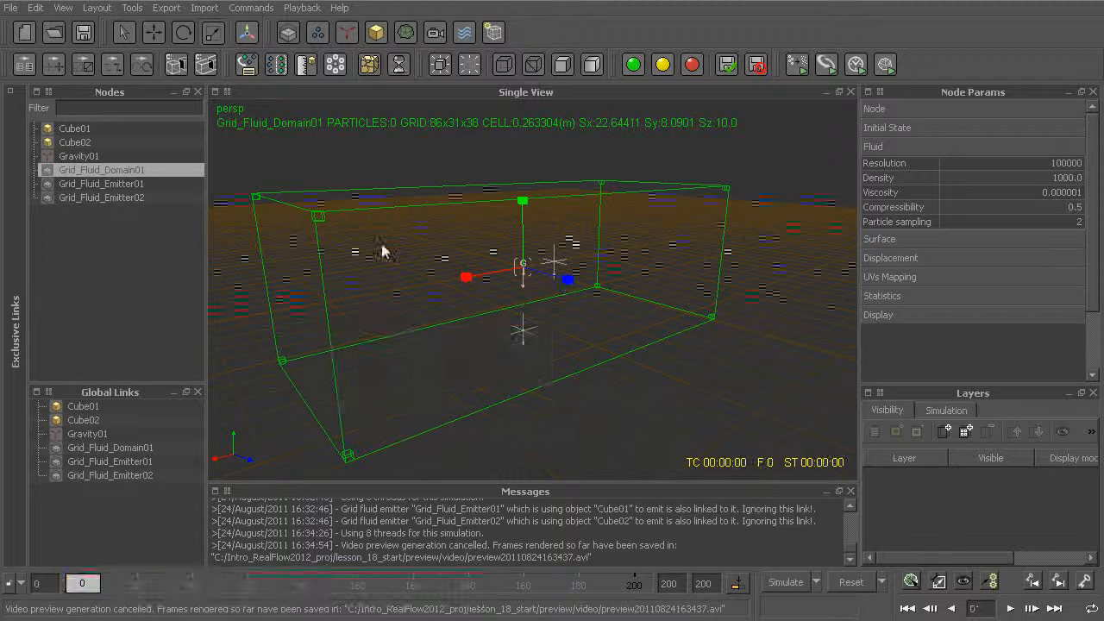
Show Cube01 again and scale it to about 24.09 in X so that it extends past the lengthened domain's walls.
left_click(78, 142)
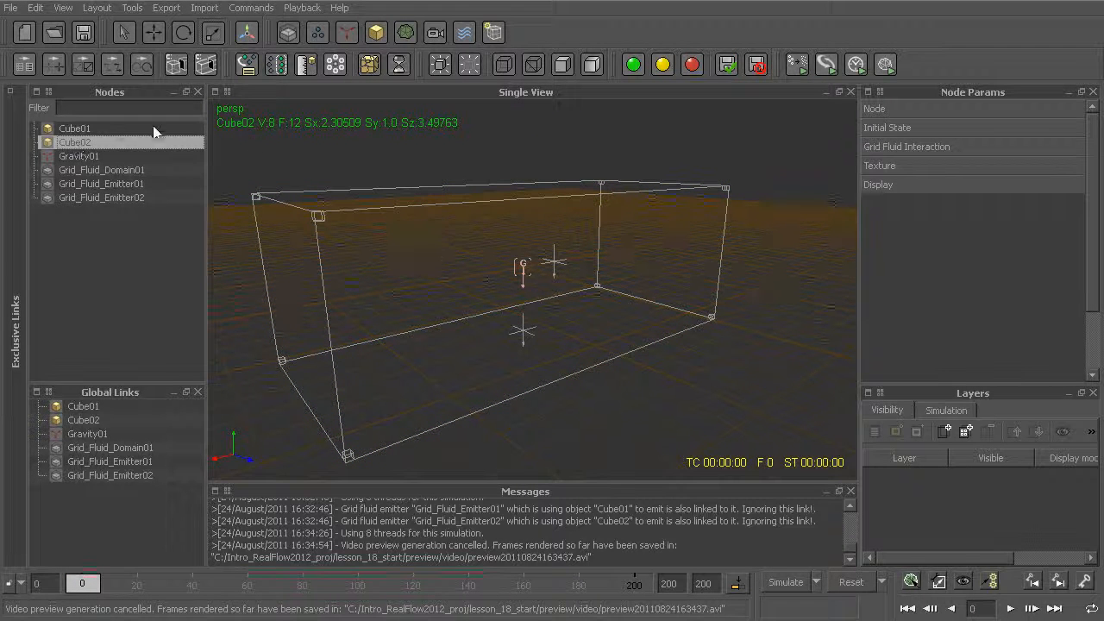
left_click(69, 128)
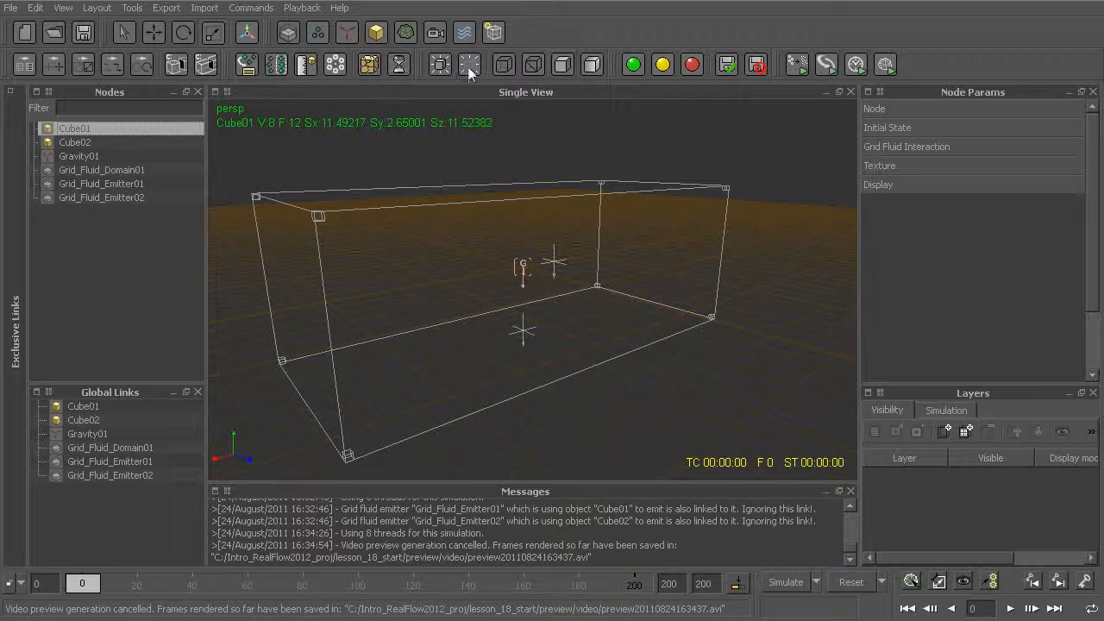
left_click(438, 65)
left_click_drag(553, 294, 486, 285, "alt")
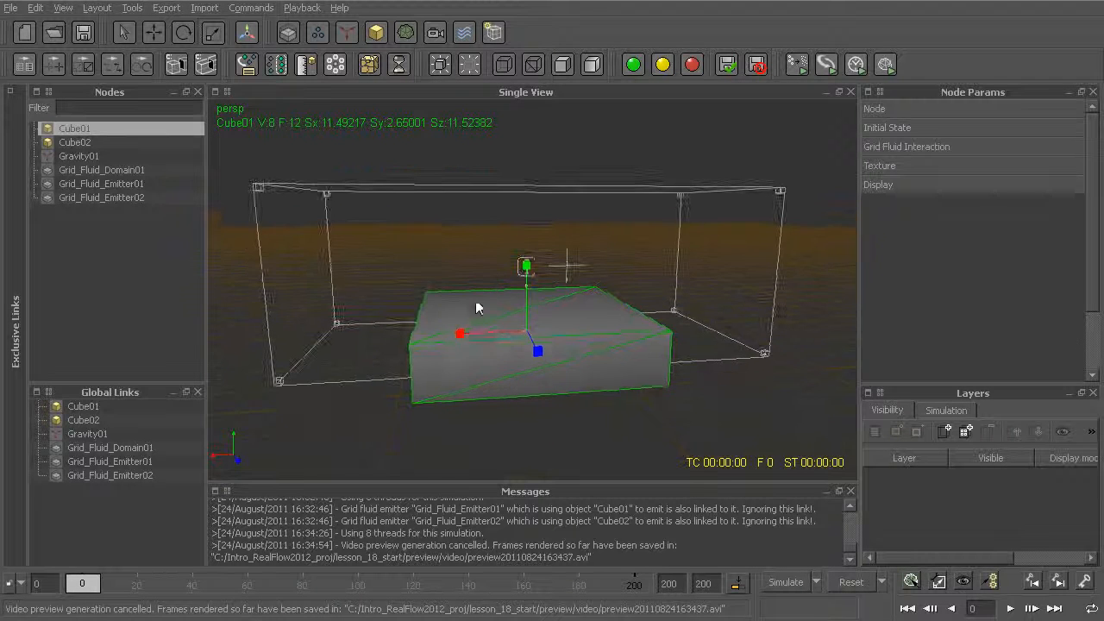
left_click_drag(459, 336, 774, 405)
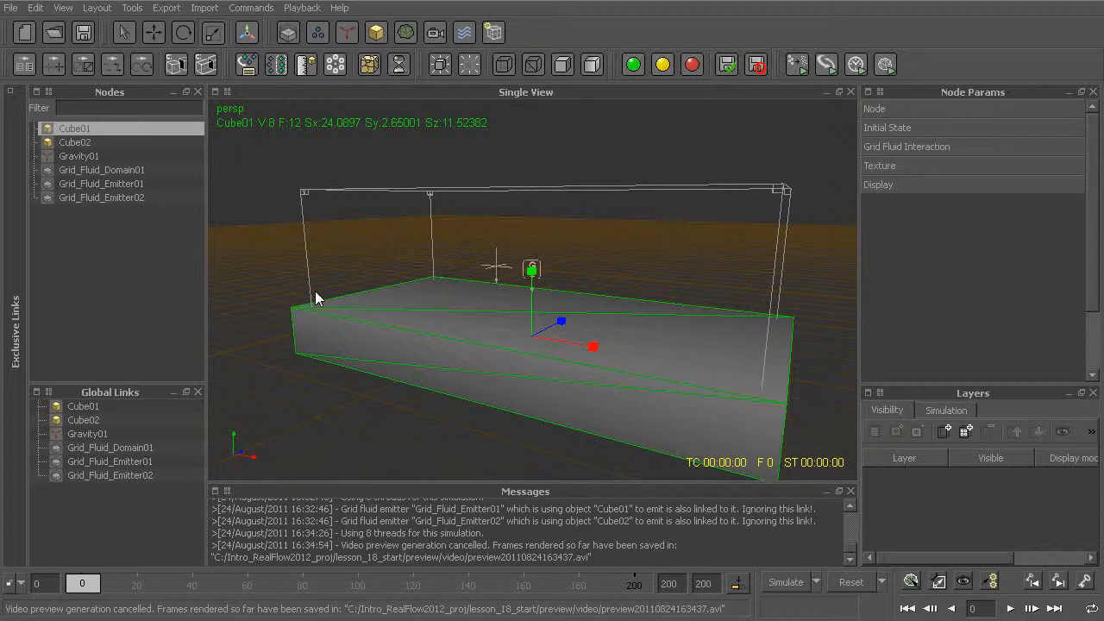
left_click_drag(278, 342, 422, 420, "alt")
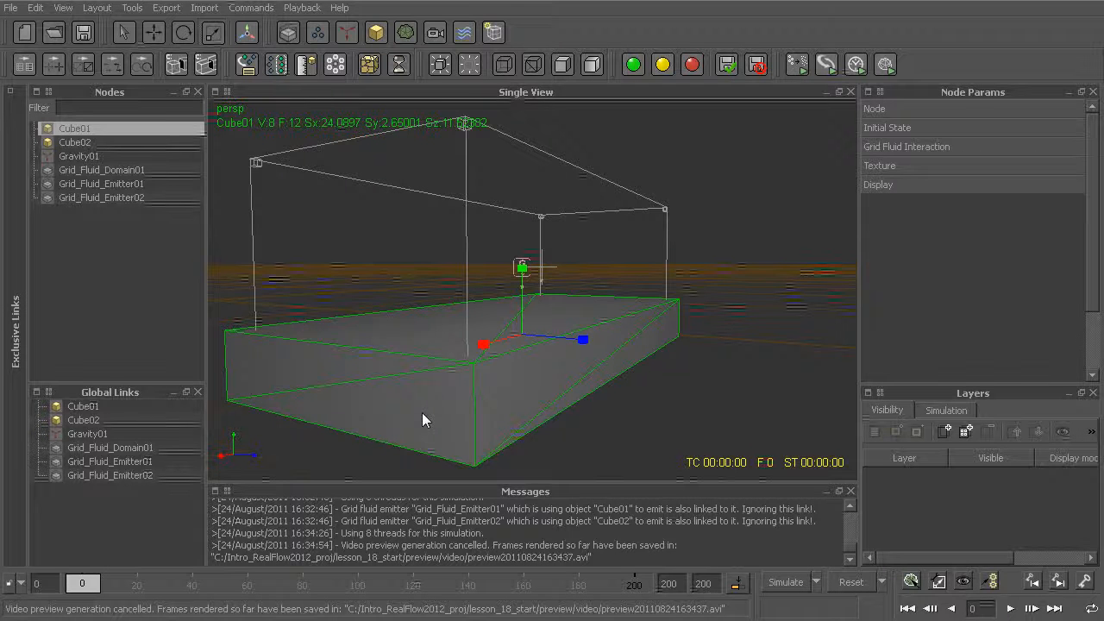
left_click_drag(422, 412, 675, 338, "alt")
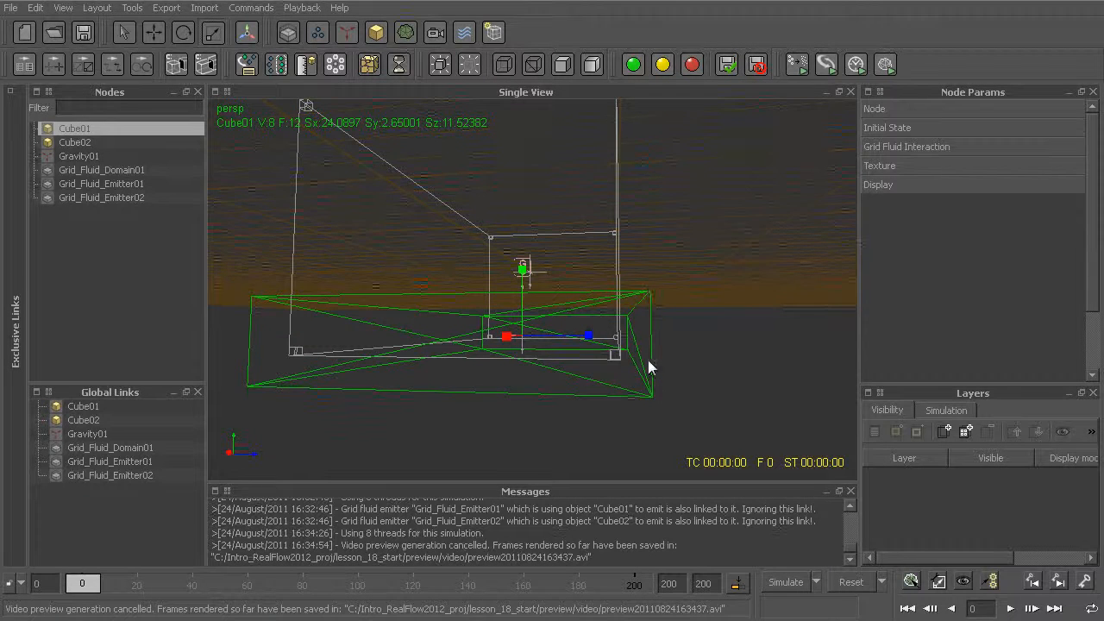
left_click_drag(402, 391, 498, 408, "alt")
Simulate the fluid in the lengthened domain and examine the splash from several angles.
key("ctrl+a")
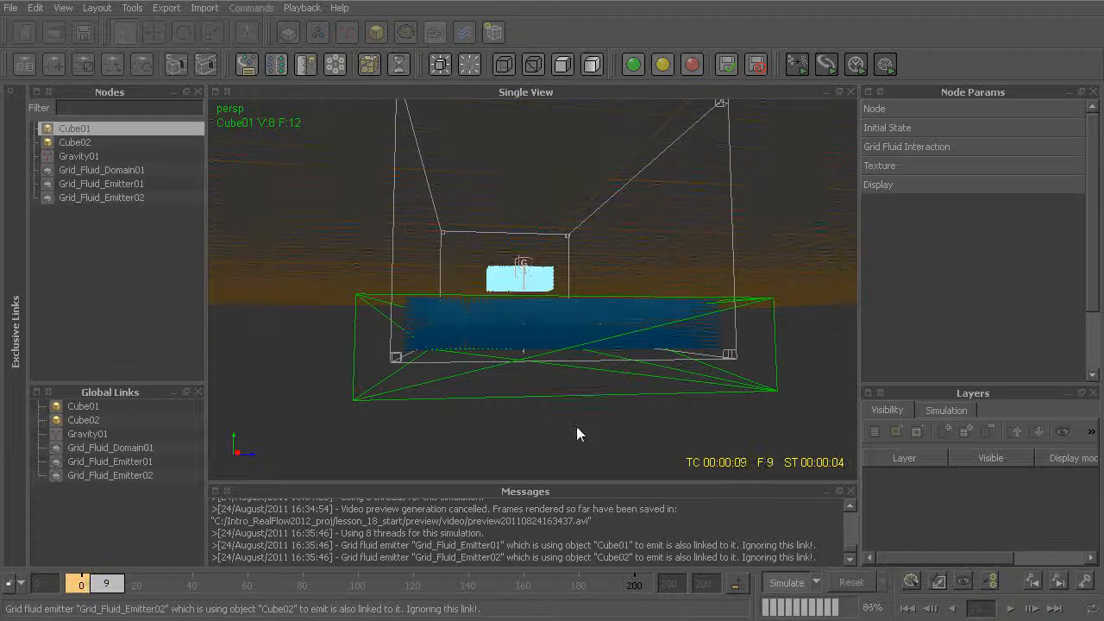
left_click_drag(773, 309, 722, 328, "alt")
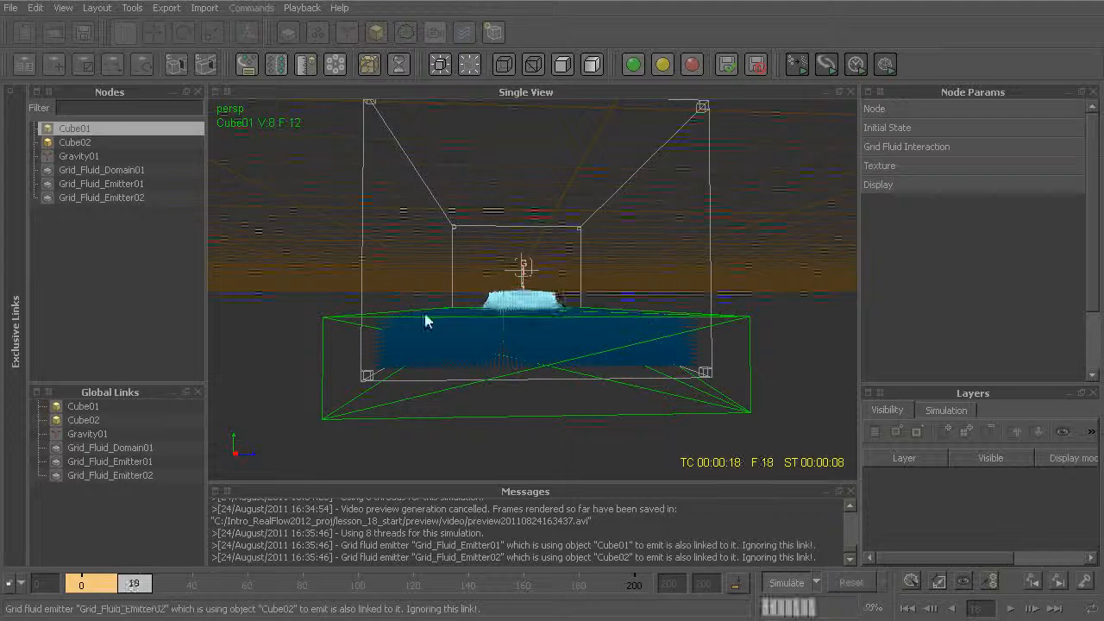
left_click_drag(706, 373, 601, 370, "alt")
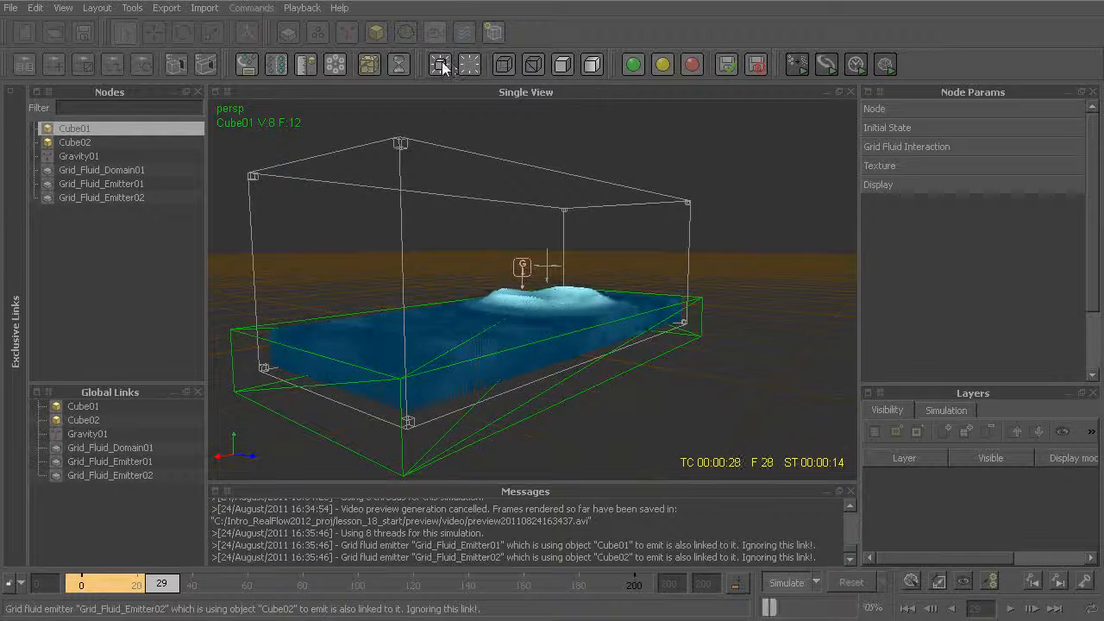
Hide Cube01 and scrub back to frame 181 to view the simulated fluid in the domain.
left_click(470, 65)
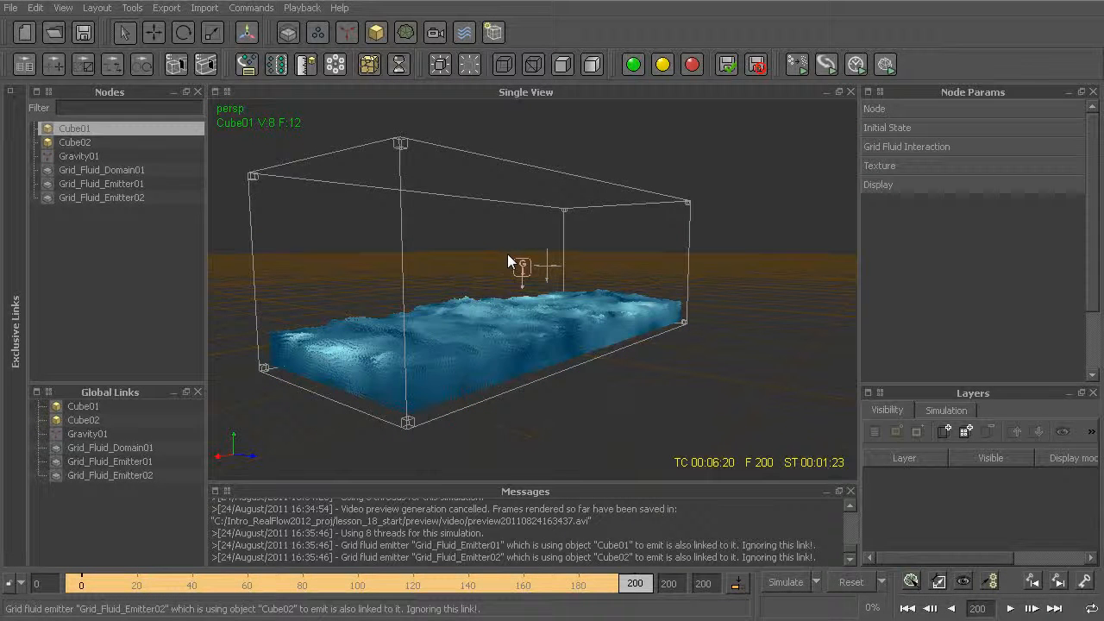
left_click_drag(627, 594, 583, 571)
left_click_drag(535, 457, 483, 362, "alt")
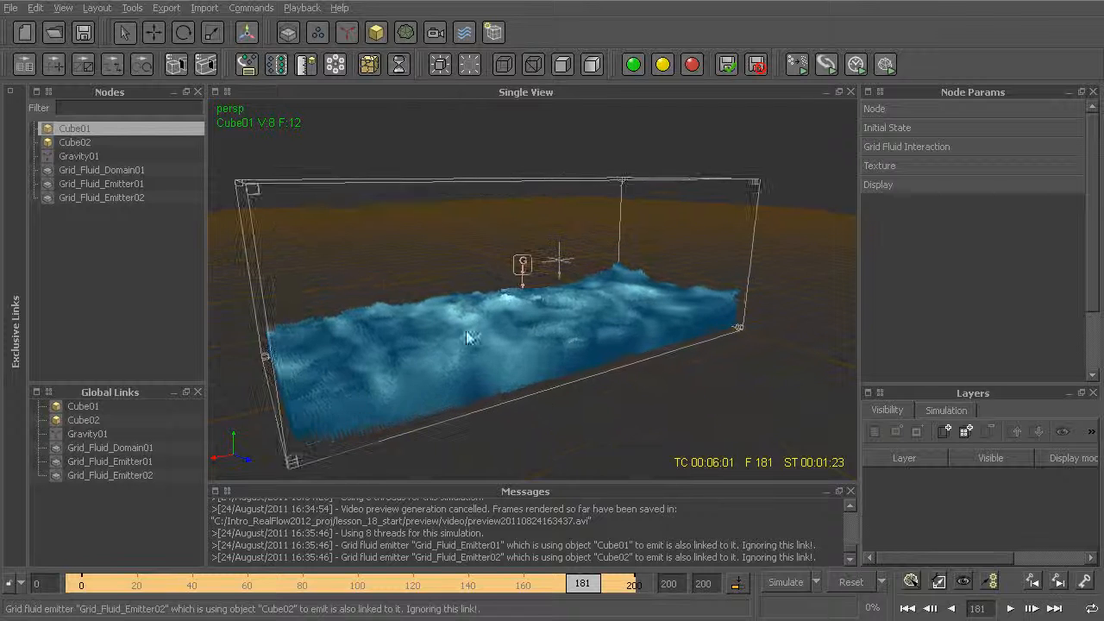
Reset the simulation to frame 0 and set the grid fluid domain's Resolution to 10000.
left_click(253, 185)
left_click_drag(379, 282, 422, 294, "alt")
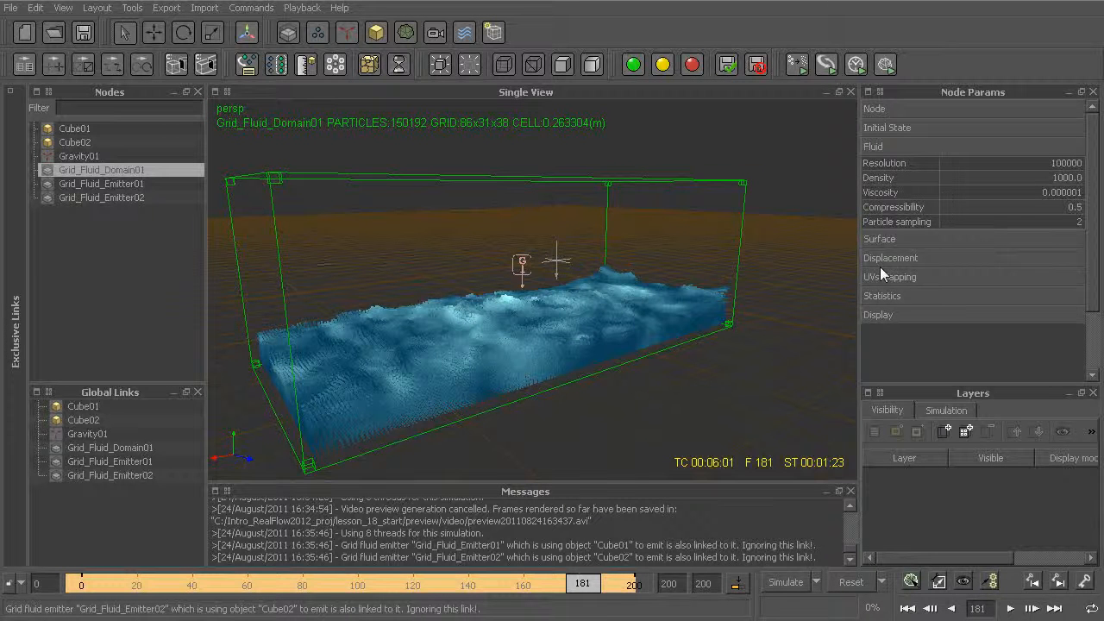
left_click(909, 162)
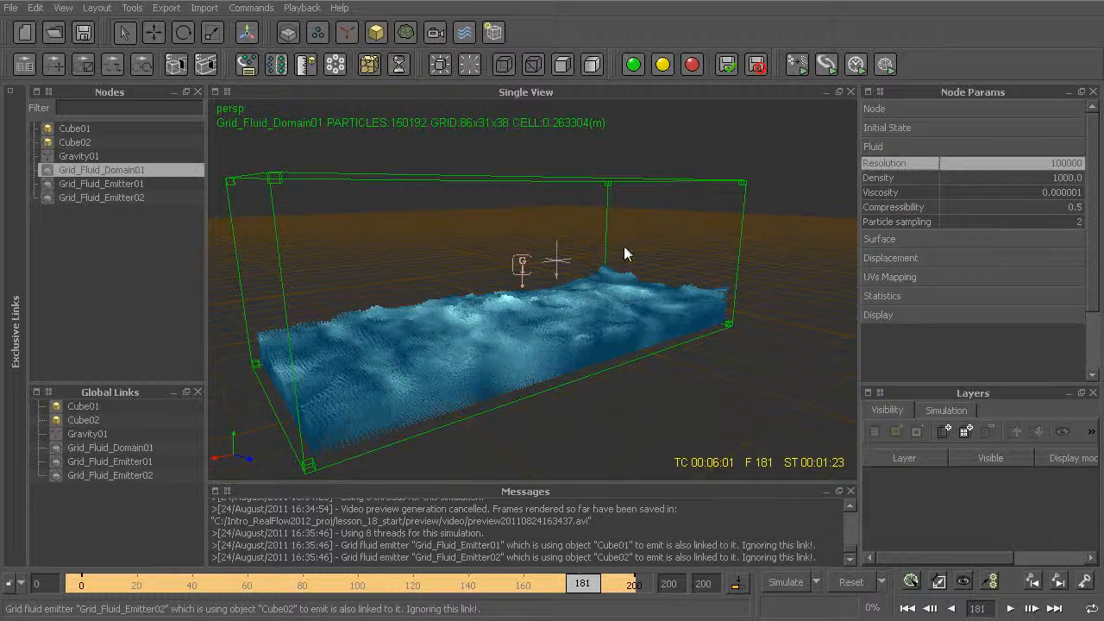
left_click_drag(528, 313, 586, 324, "alt")
key("ctrl+r")
key("Return")
double_click(1068, 163)
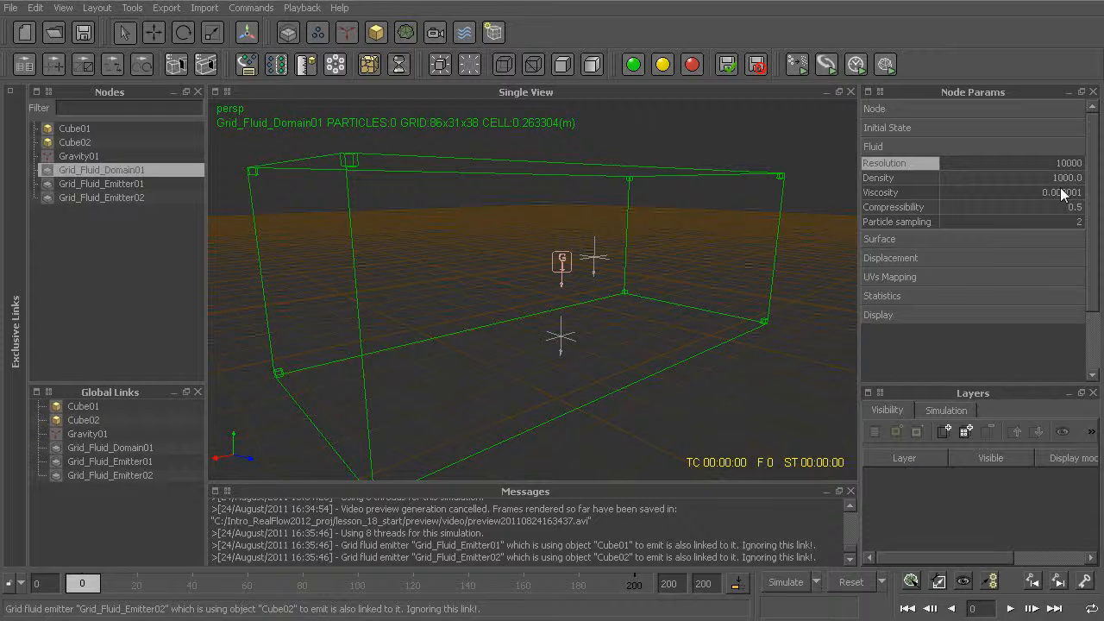
key("Return")
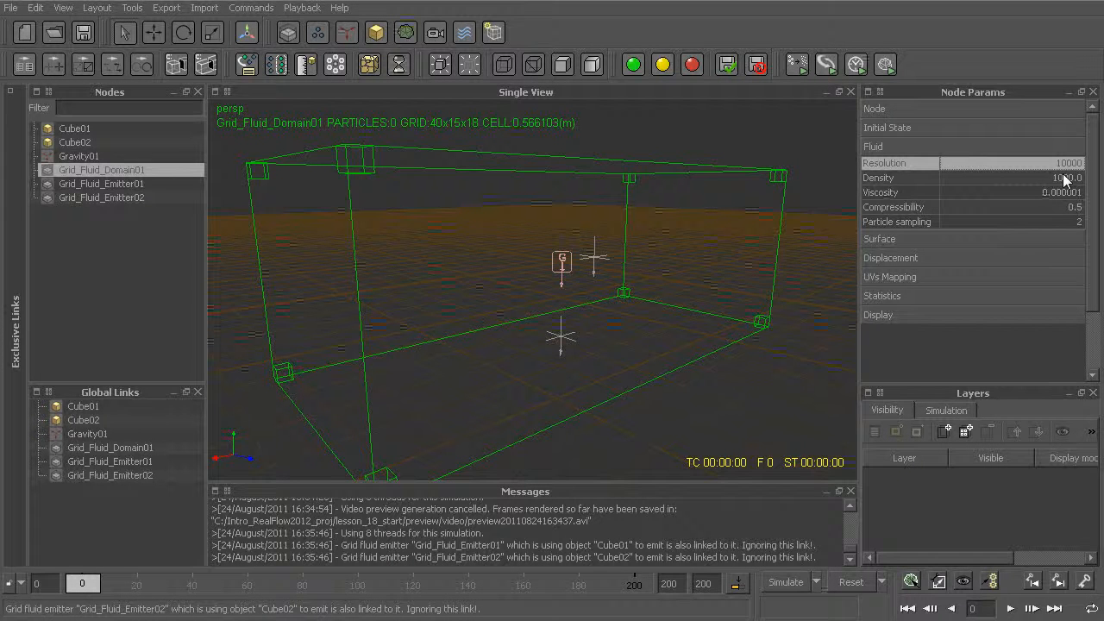
Set the domain's display to Cells and examine the grid cell size from several angles.
left_click_drag(559, 314, 553, 315, "alt")
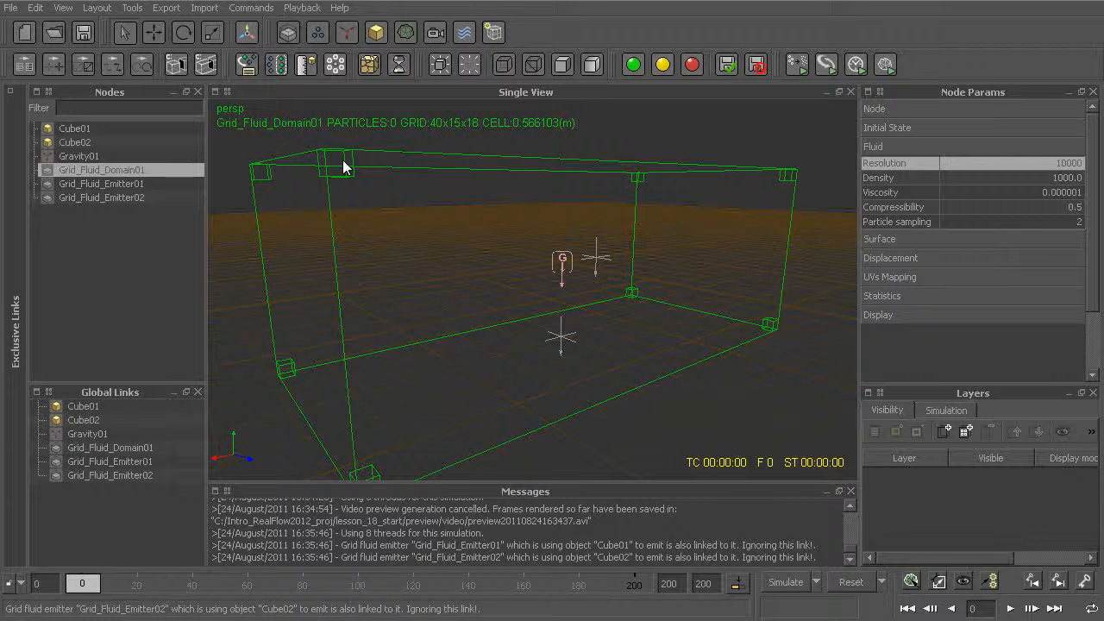
left_click_drag(328, 165, 433, 254)
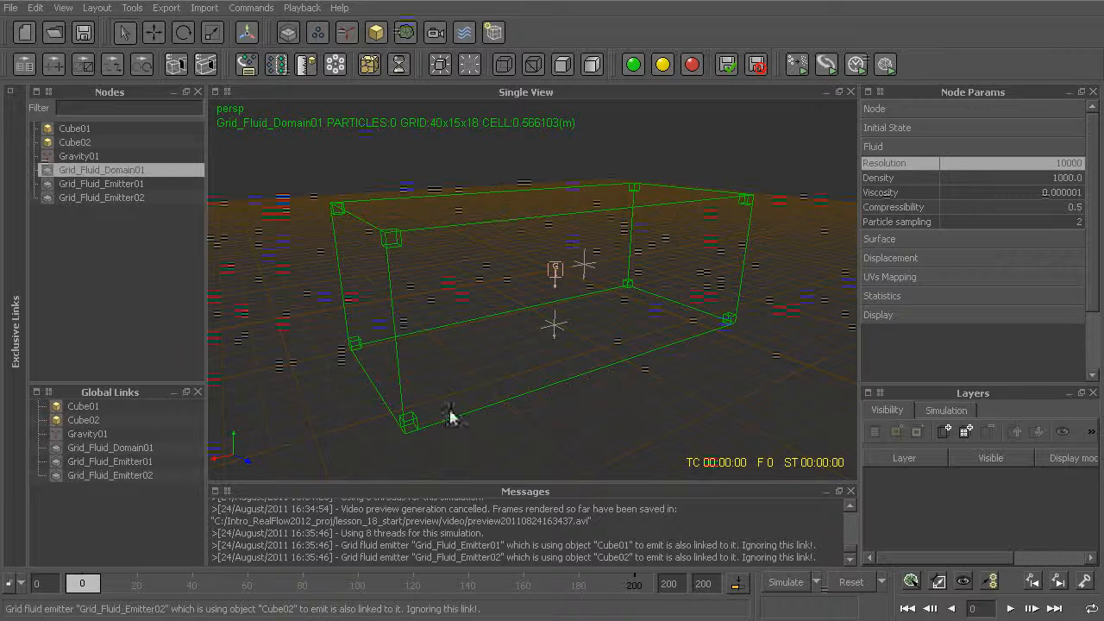
left_click(908, 316)
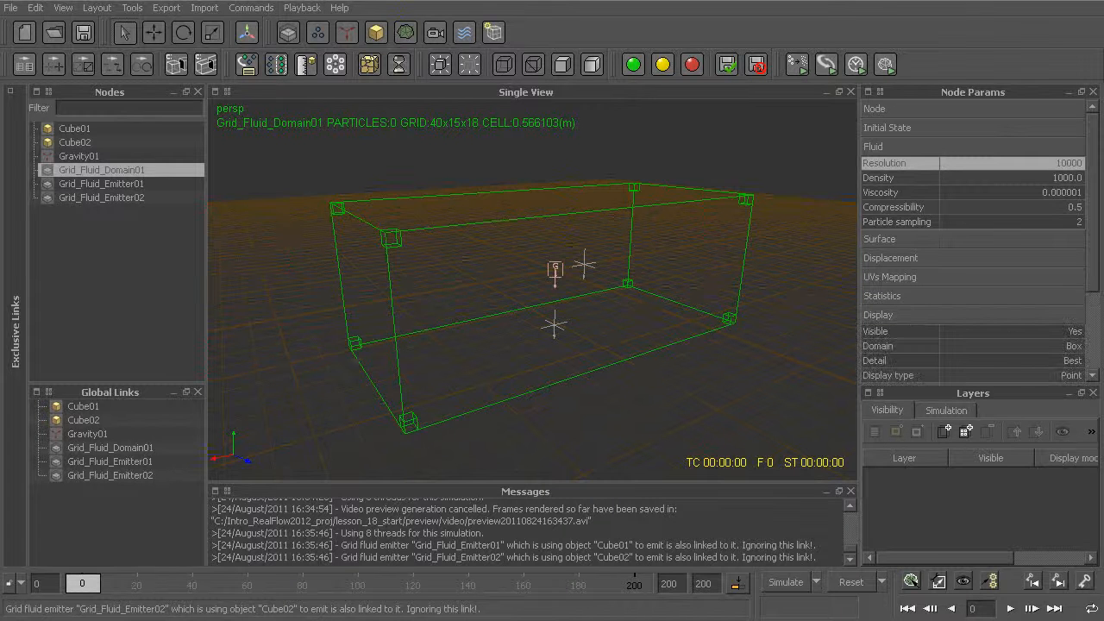
scroll(1088, 258, "down", 3)
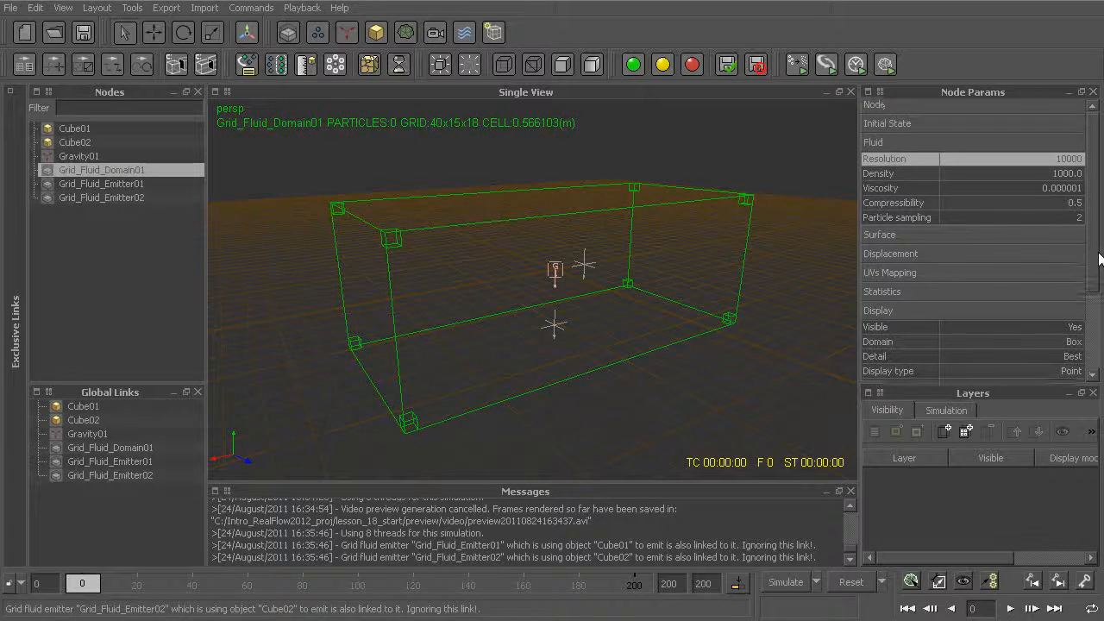
left_click(1046, 306)
left_click(1047, 306)
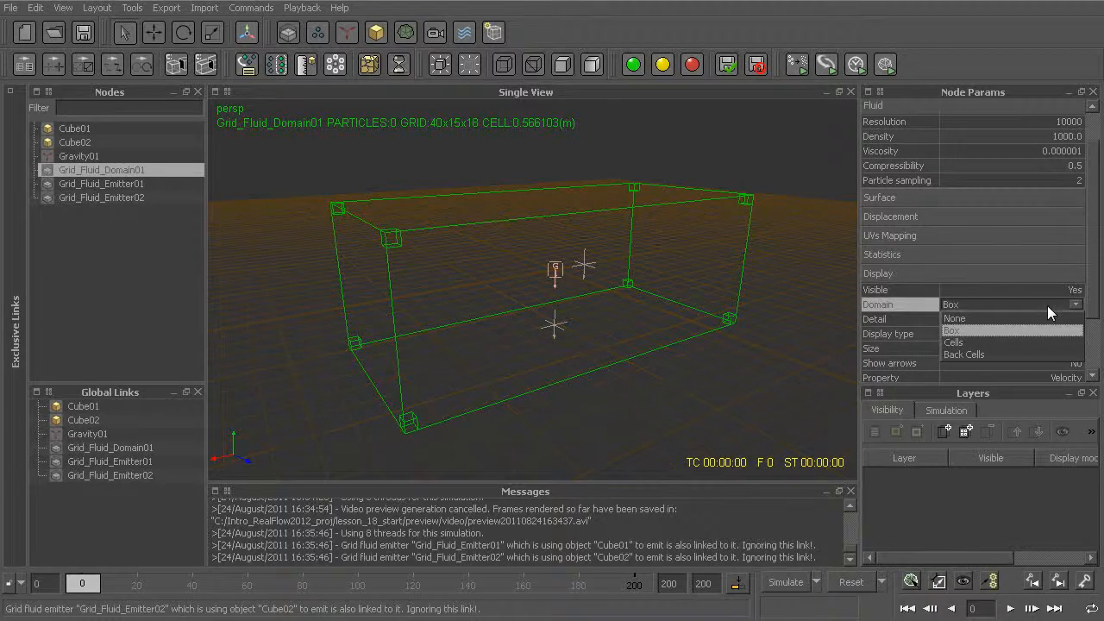
left_click(987, 340)
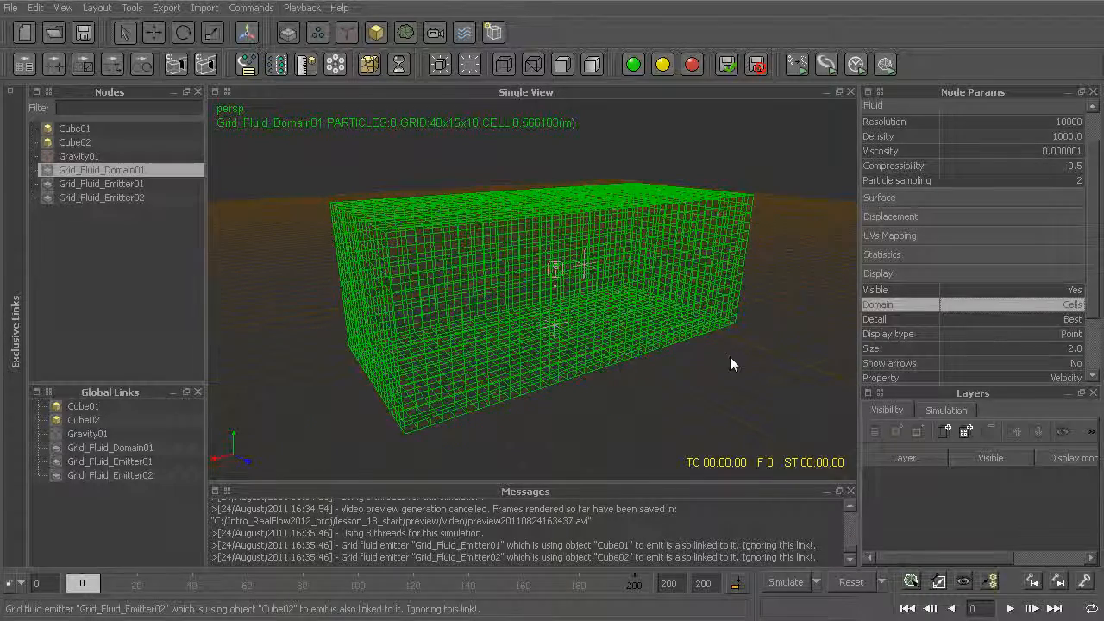
left_click_drag(469, 348, 595, 306, "alt")
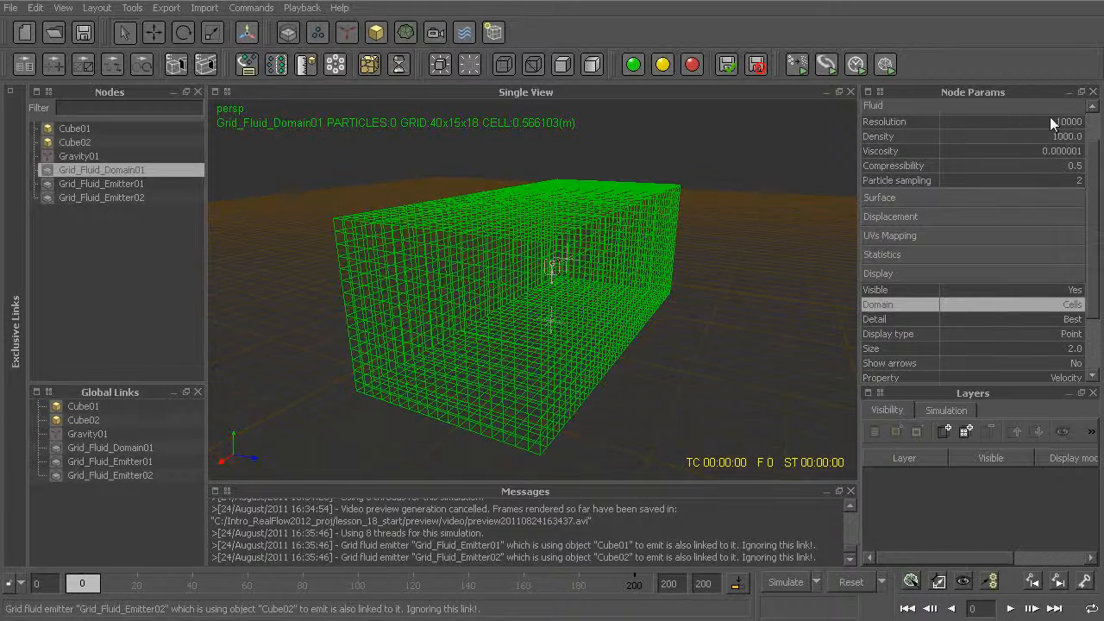
left_click_drag(681, 250, 417, 334, "alt")
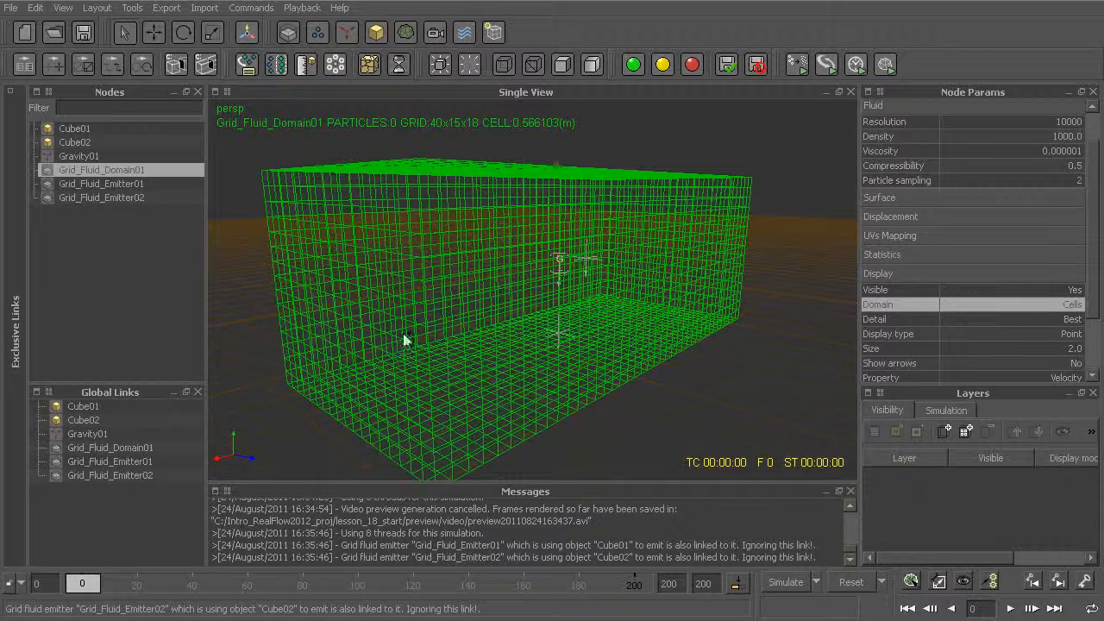
Return the domain's display to Box and simulate the low-resolution fluid, examining the splash.
left_click(1014, 299)
left_click(1008, 303)
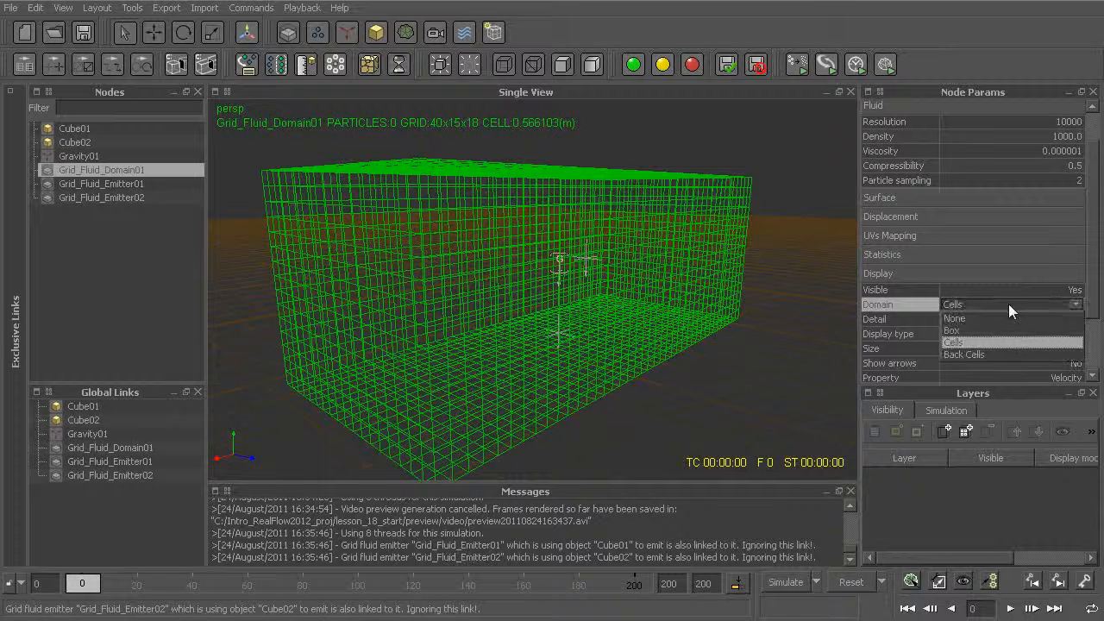
left_click(966, 330)
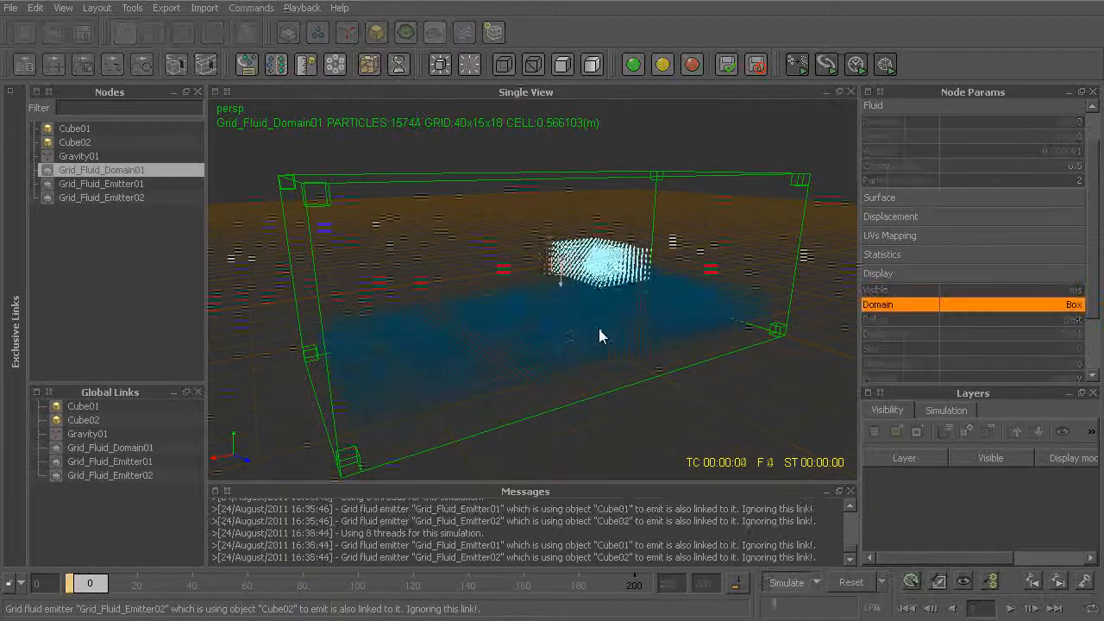
right_click_drag(576, 401, 513, 349, "alt")
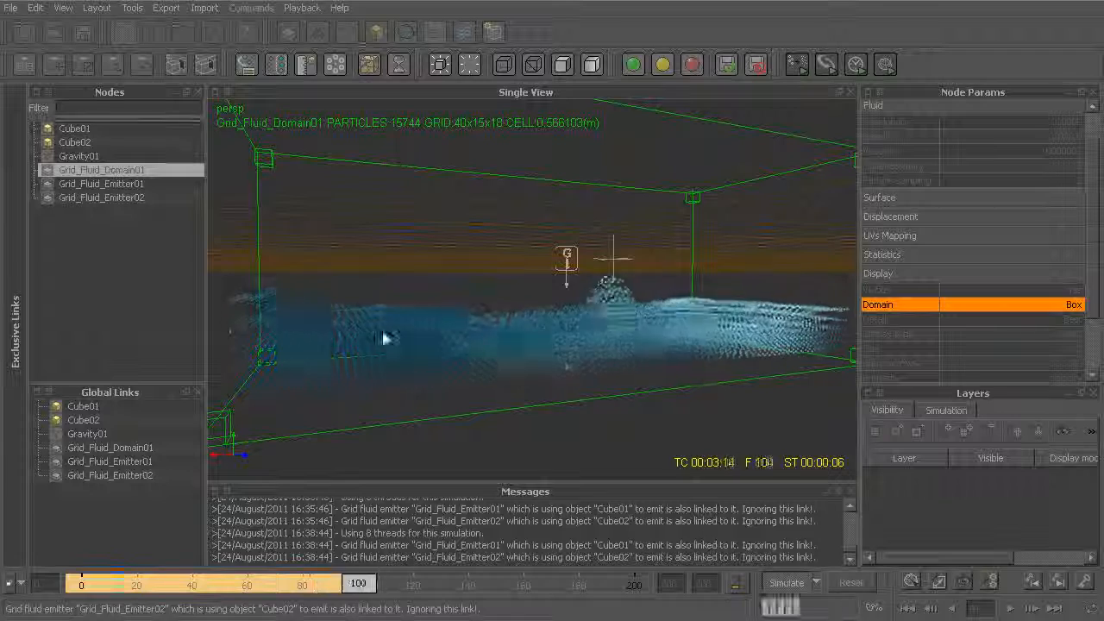
left_click_drag(474, 352, 553, 390, "alt")
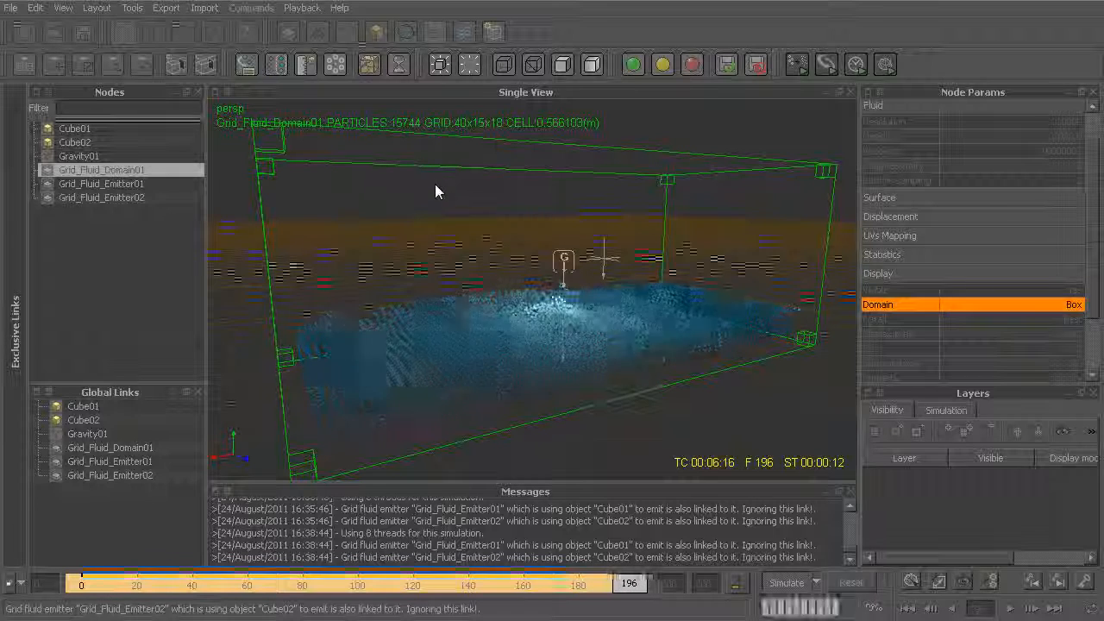
Reset the simulation to frame 0 and set the grid fluid domain's Resolution to 200000.
key("ctrl+alt+a")
key("Return")
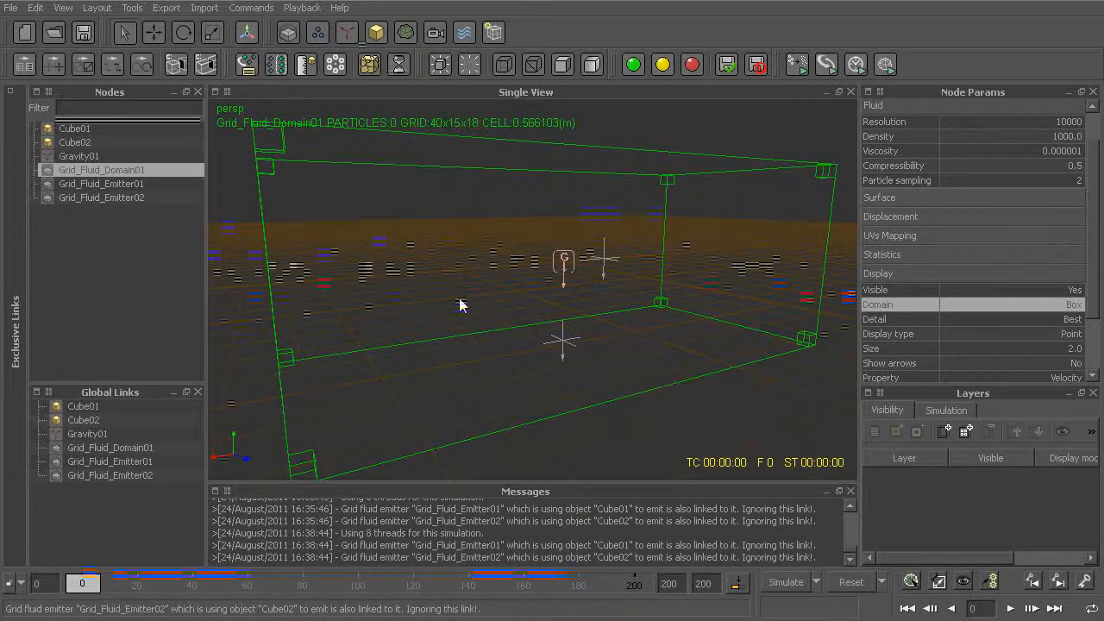
left_click(1052, 124)
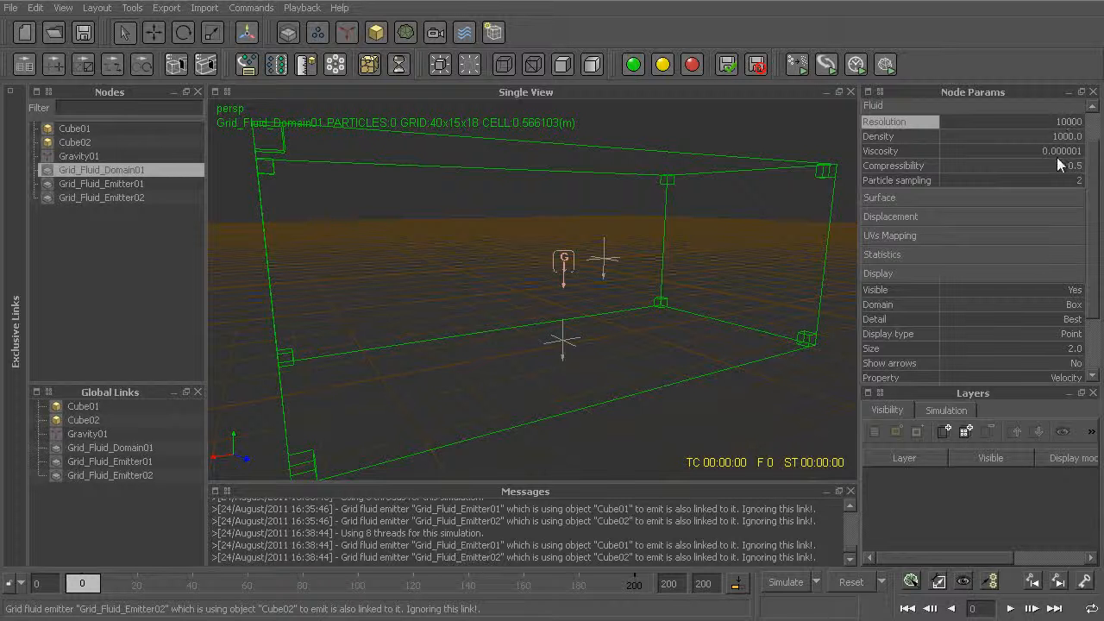
key("BackSpace")
key("BackSpace")
type("200")
key("Return")
Simulate the fluid at the raised resolution and examine the falling cube and pool from several angles.
left_click_drag(480, 274, 492, 282, "alt")
key("alt+r")
key("Return")
key("ctrl+a")
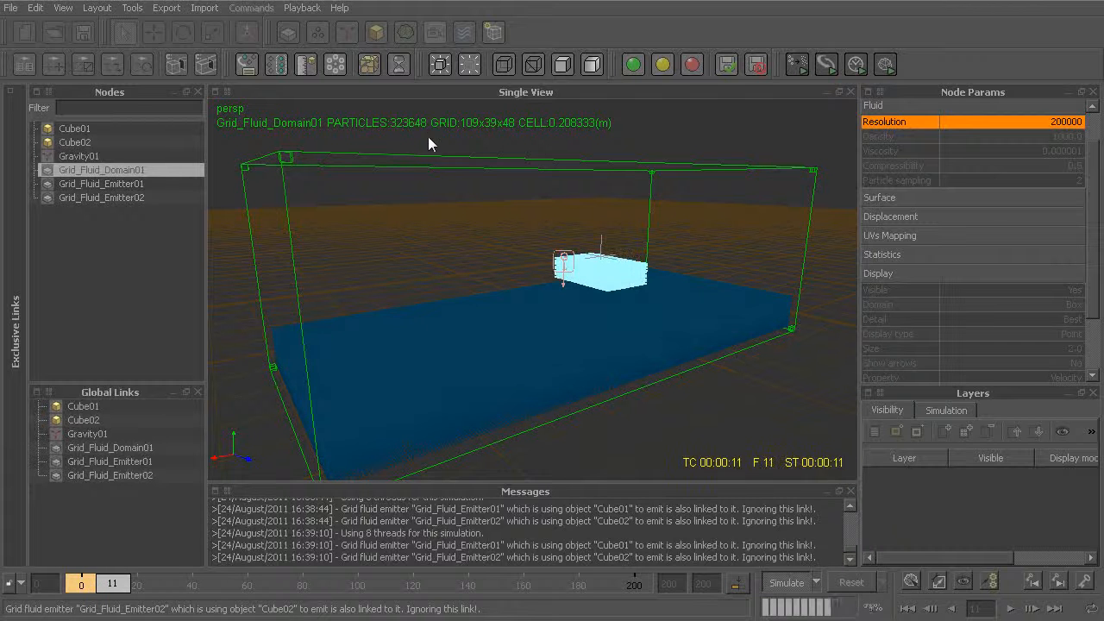
left_click_drag(640, 360, 585, 350, "alt")
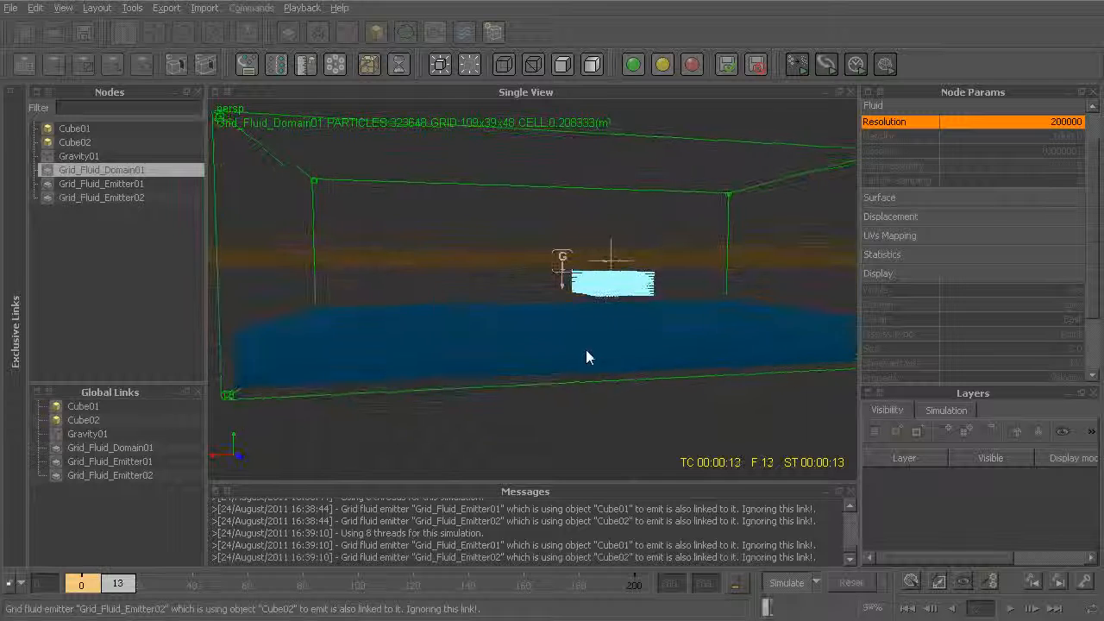
left_click_drag(588, 394, 581, 342, "alt")
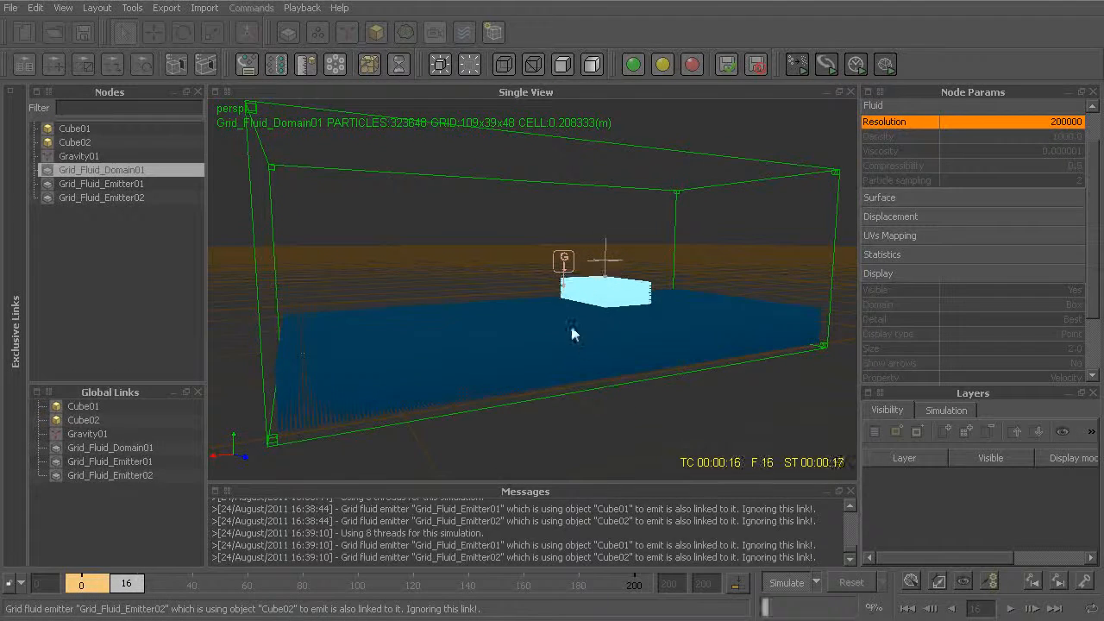
left_click_drag(635, 410, 621, 412, "alt")
scroll(616, 402, "up", 3)
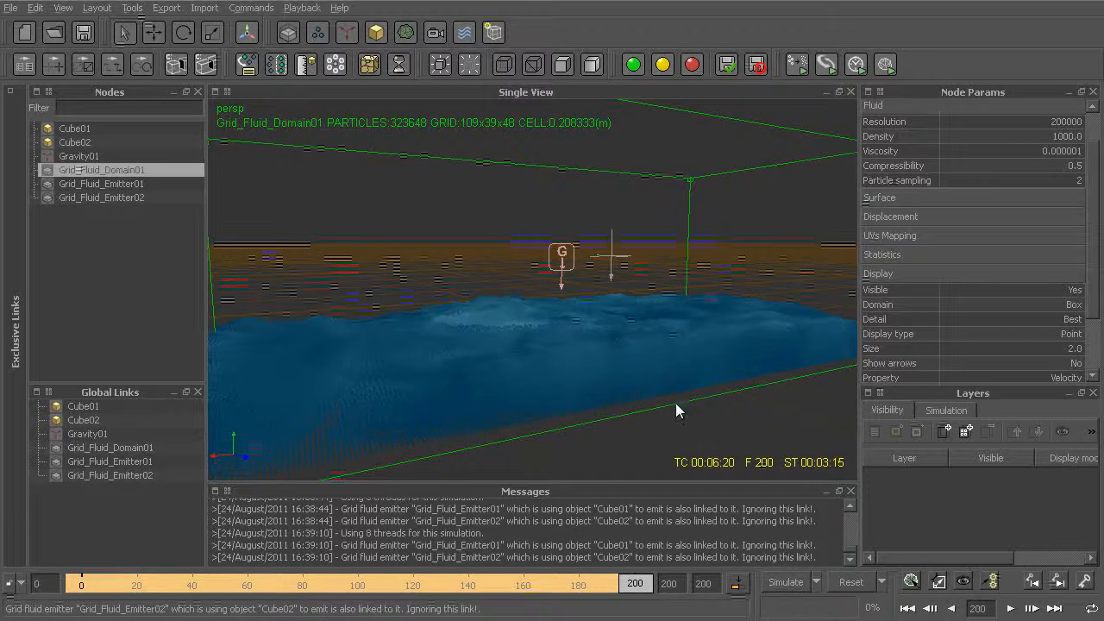
Scrub back to frame 119 and examine the high-resolution water surface from several angles.
left_click_drag(682, 406, 676, 417, "alt")
scroll(673, 422, "down", 3)
left_click_drag(635, 583, 328, 597)
left_click_drag(451, 482, 523, 414, "alt")
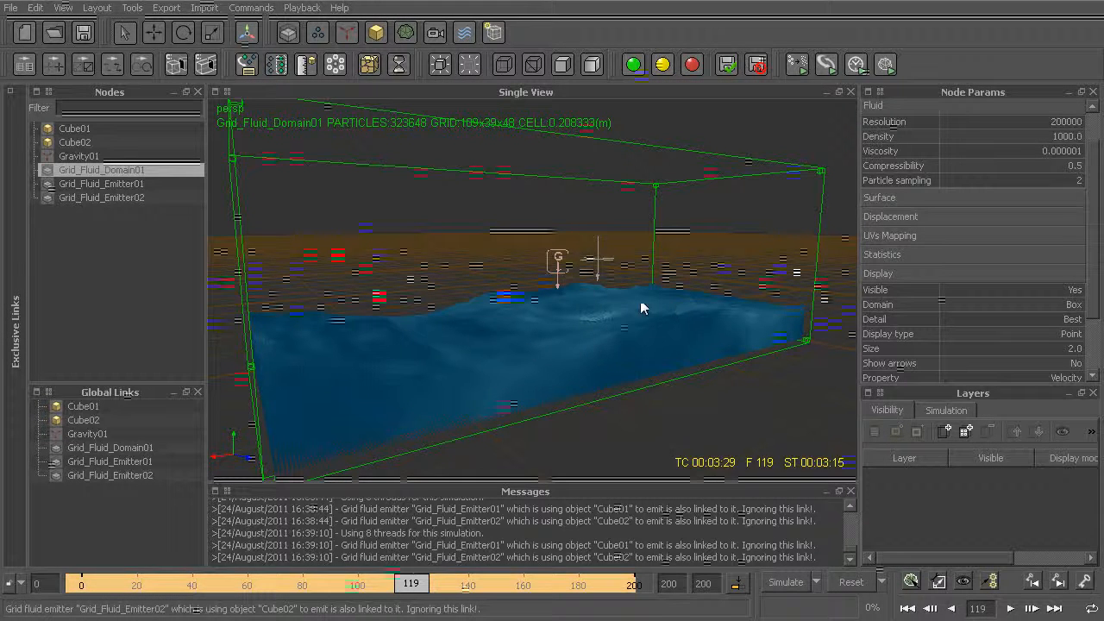
left_click_drag(596, 322, 575, 330, "alt")
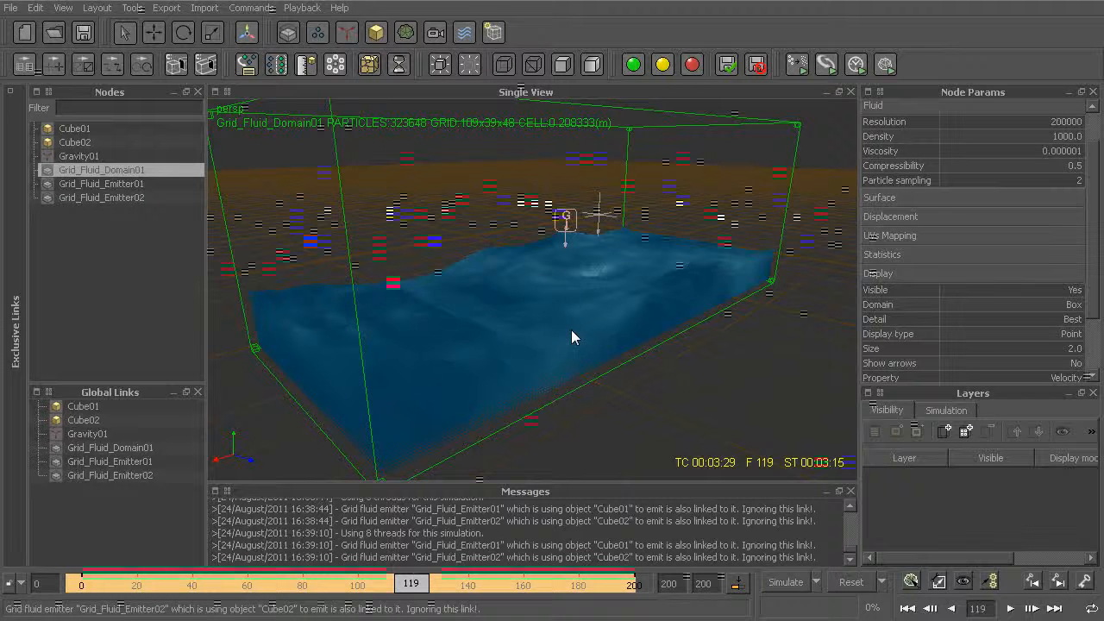
left_click_drag(474, 348, 421, 357, "alt")
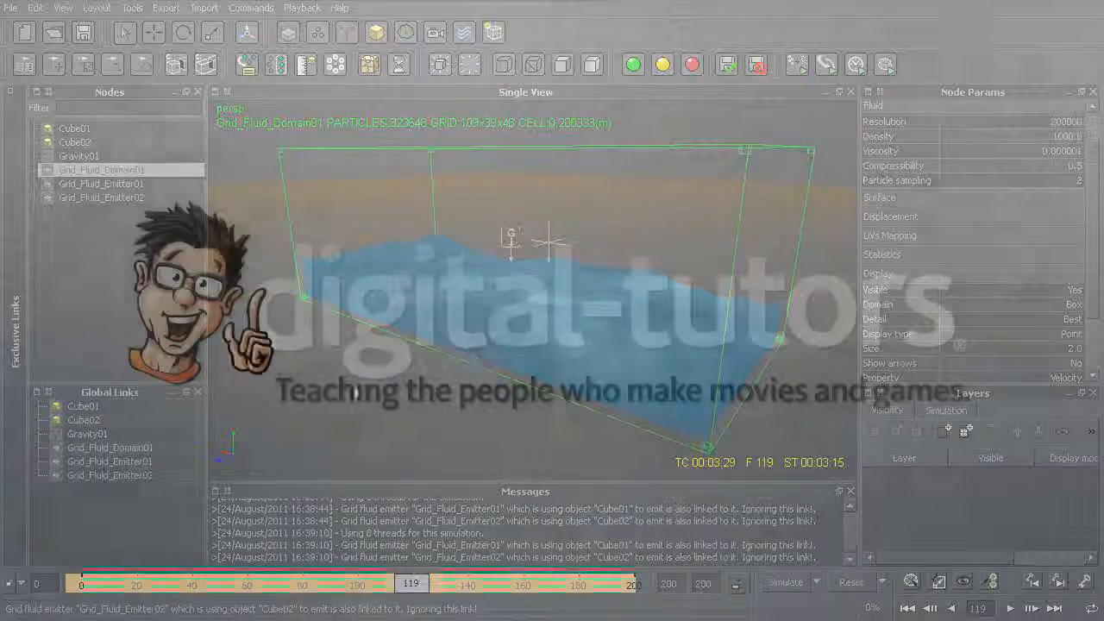